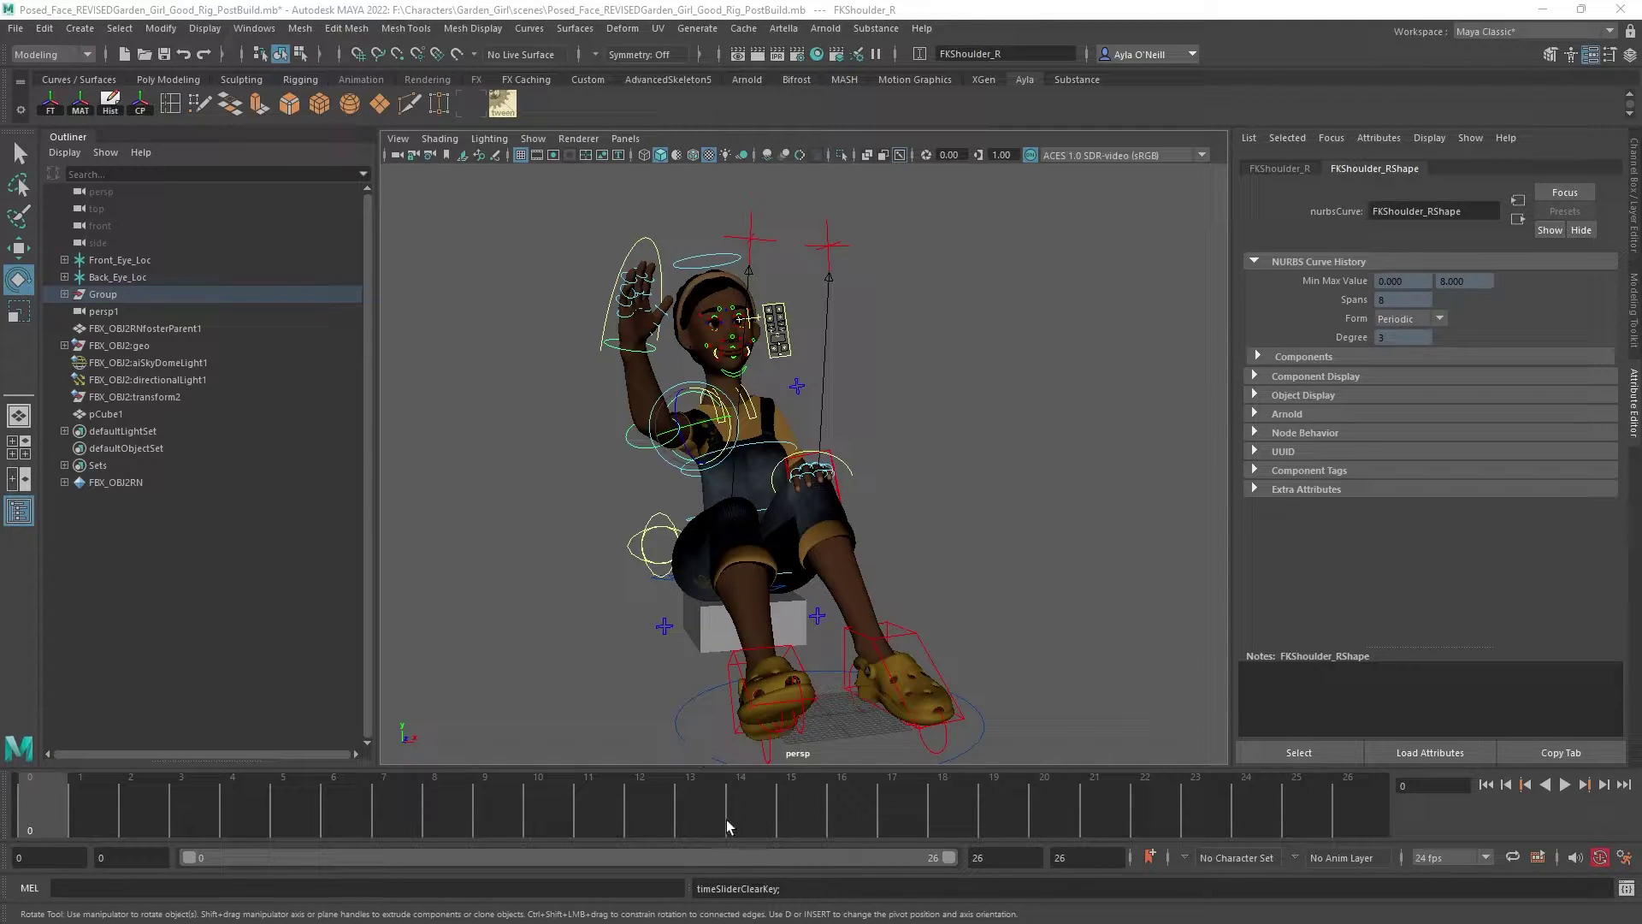
- Review the existing animation, return to frame 0 and reselect the FKShoulder_R control
key("alt+v")
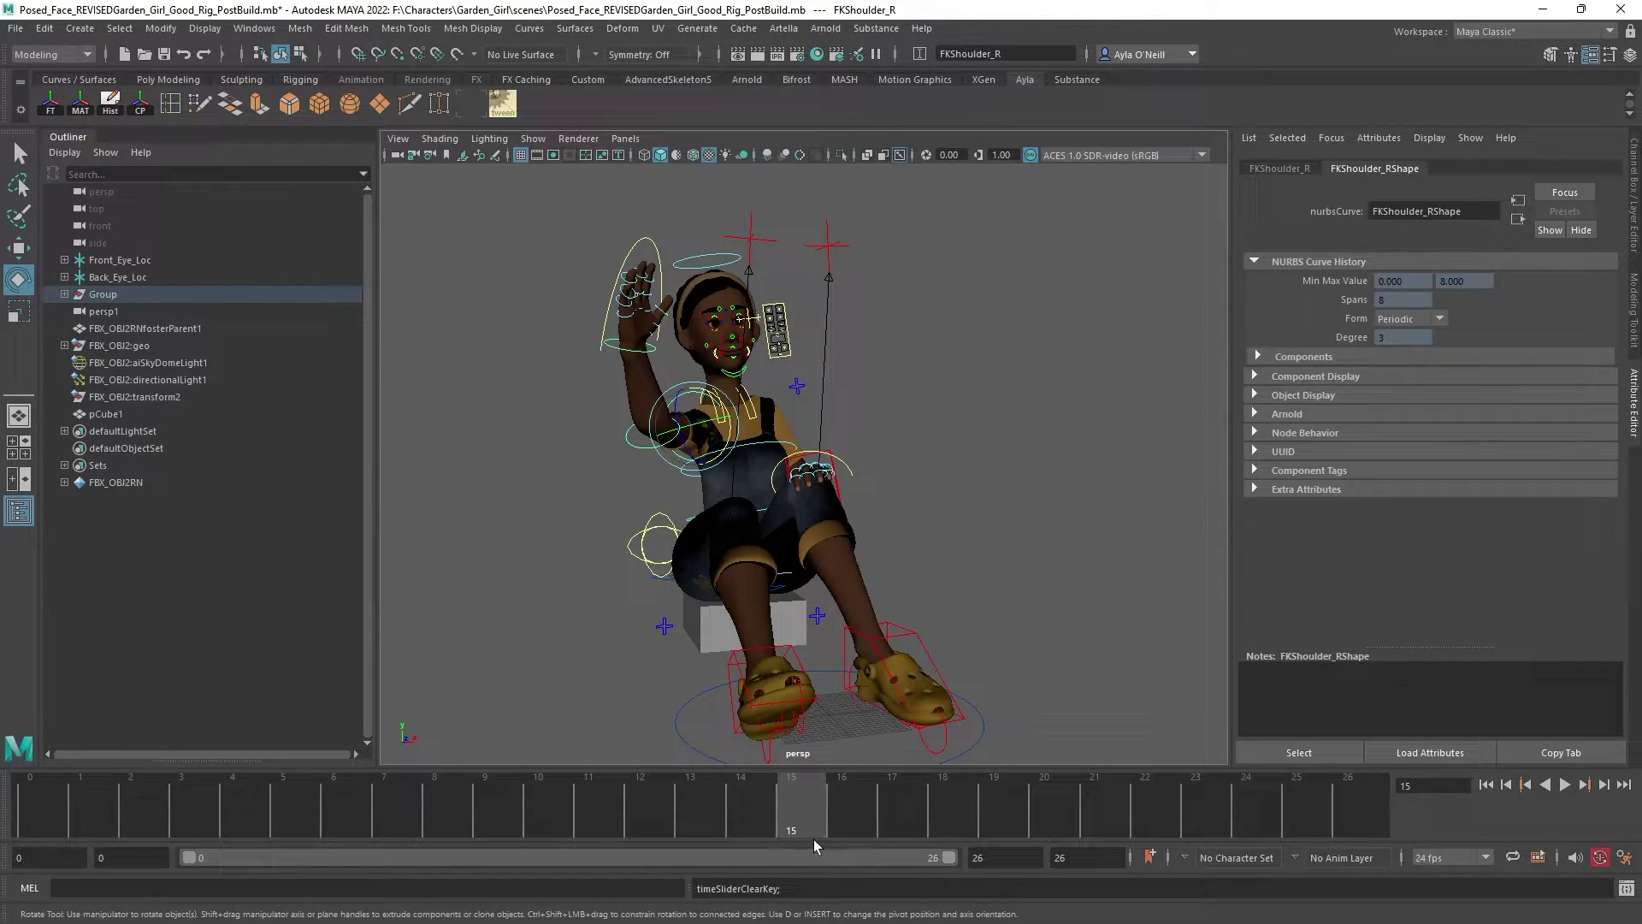
key("alt+shift+v")
key("alt+v")
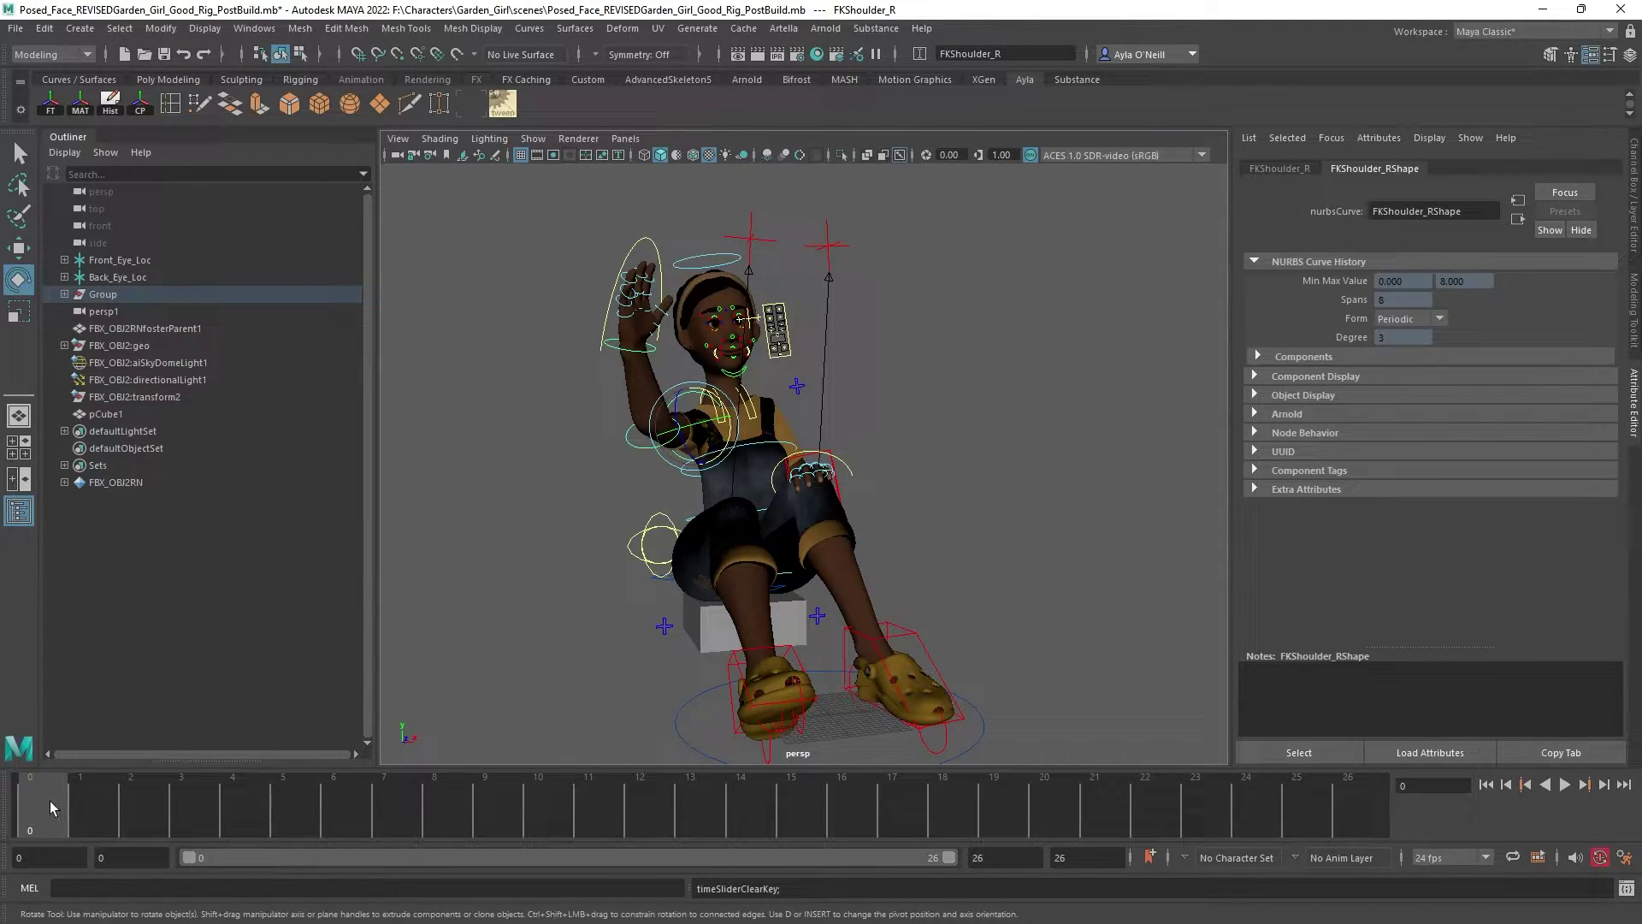
left_click(612, 471)
left_click(684, 378)
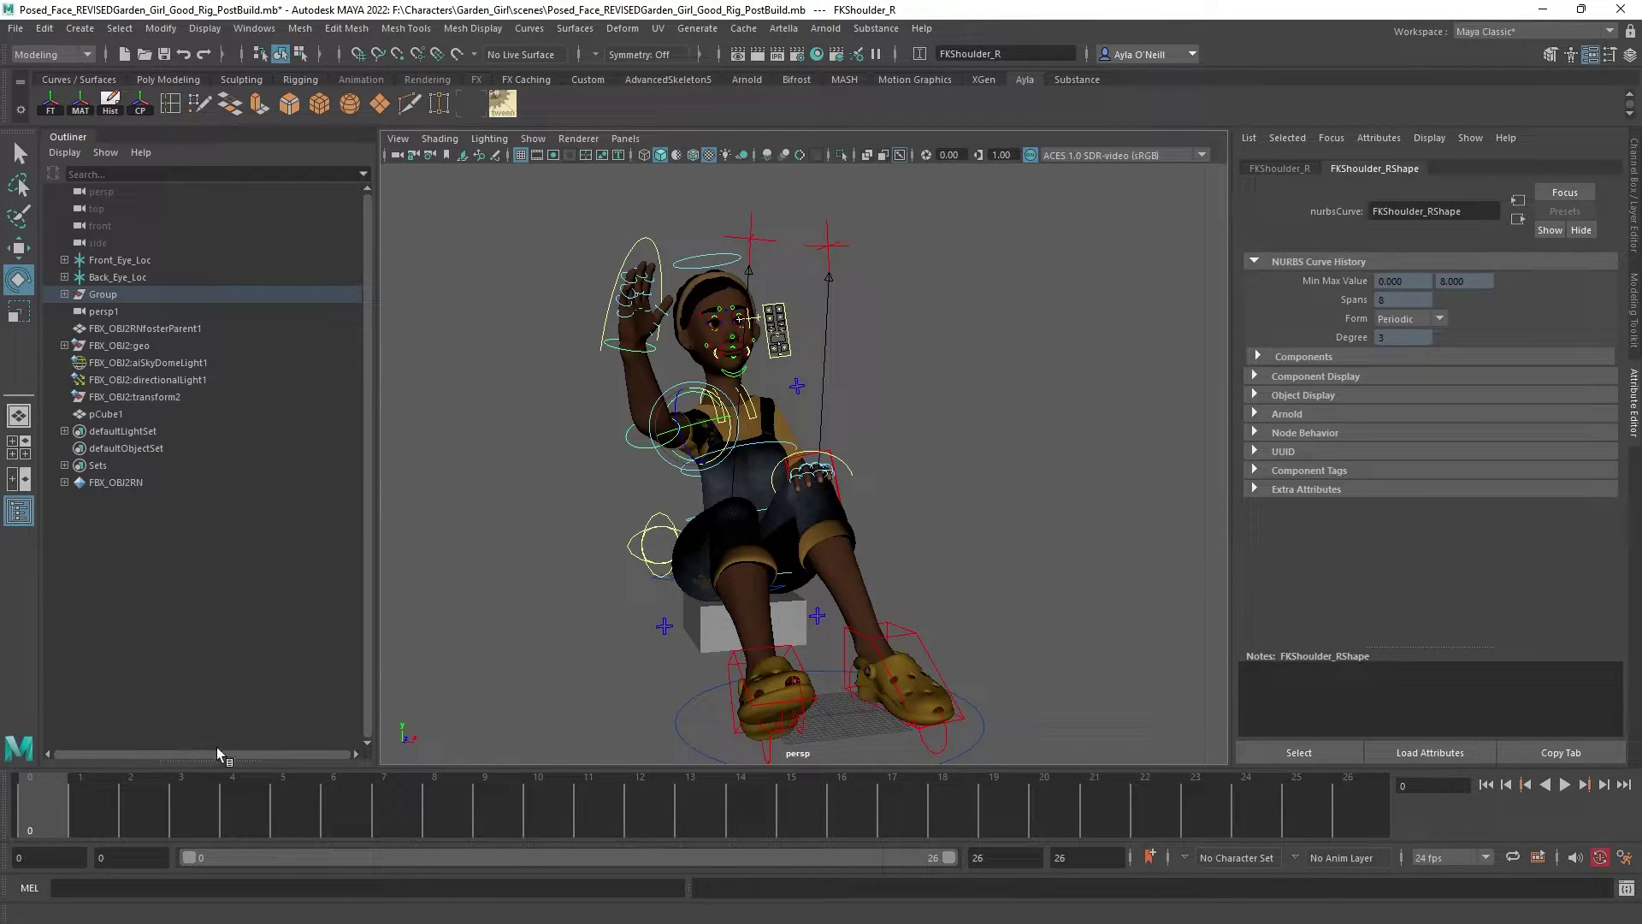
- Key the shoulder at frame 0, lower the arm into her lap at frame 26, and play back
key("s")
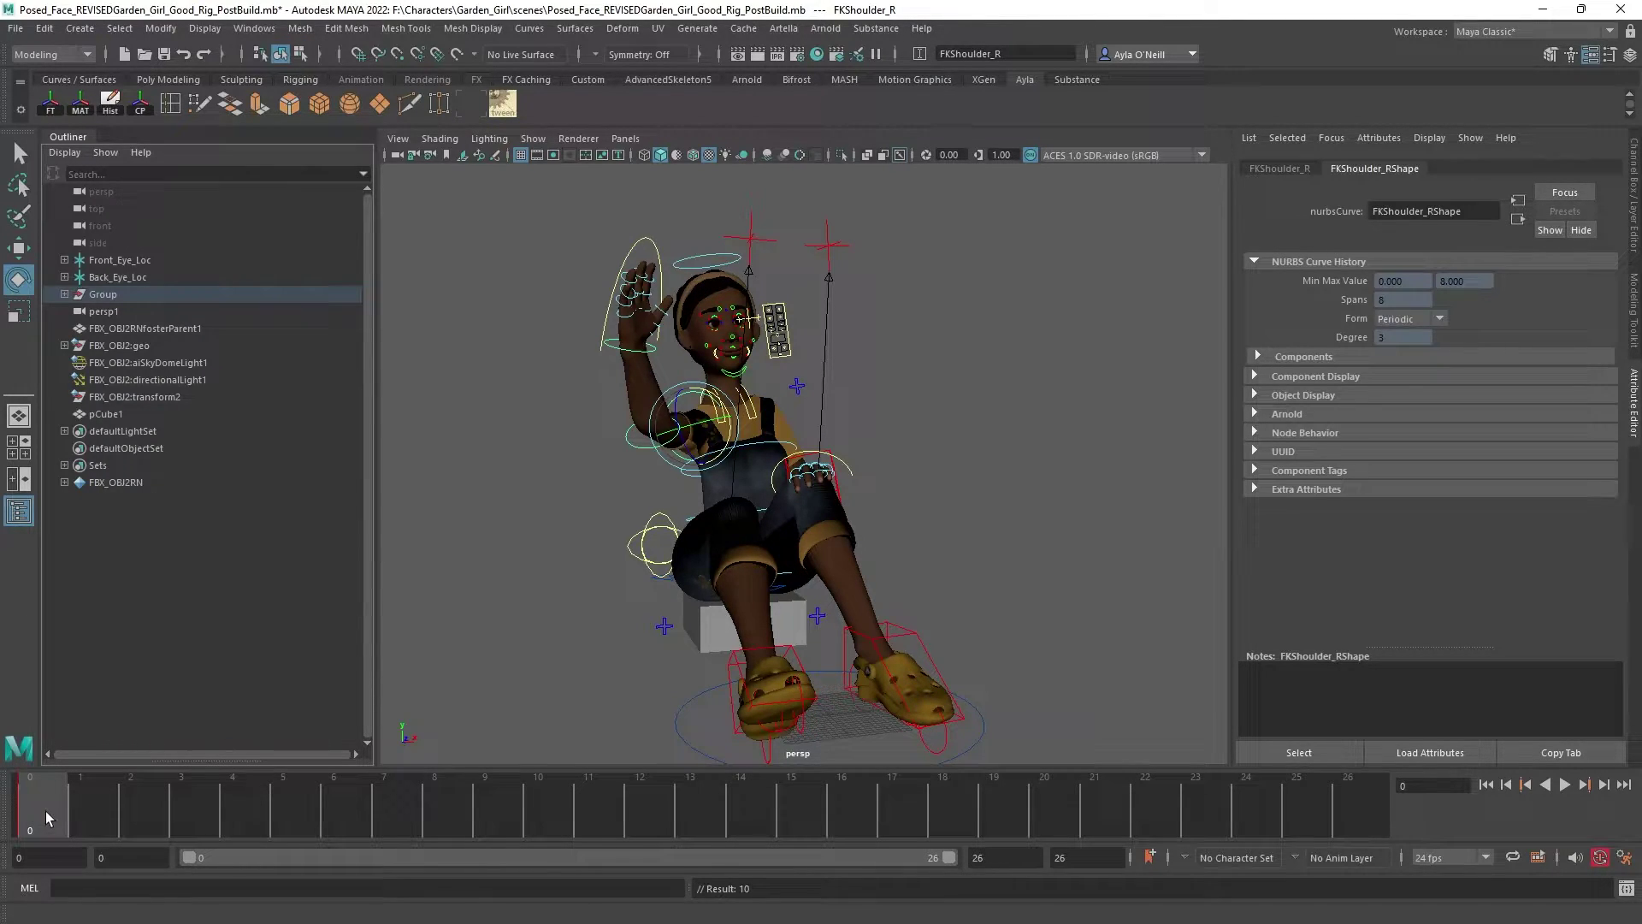
left_click_drag(35, 803, 1360, 770)
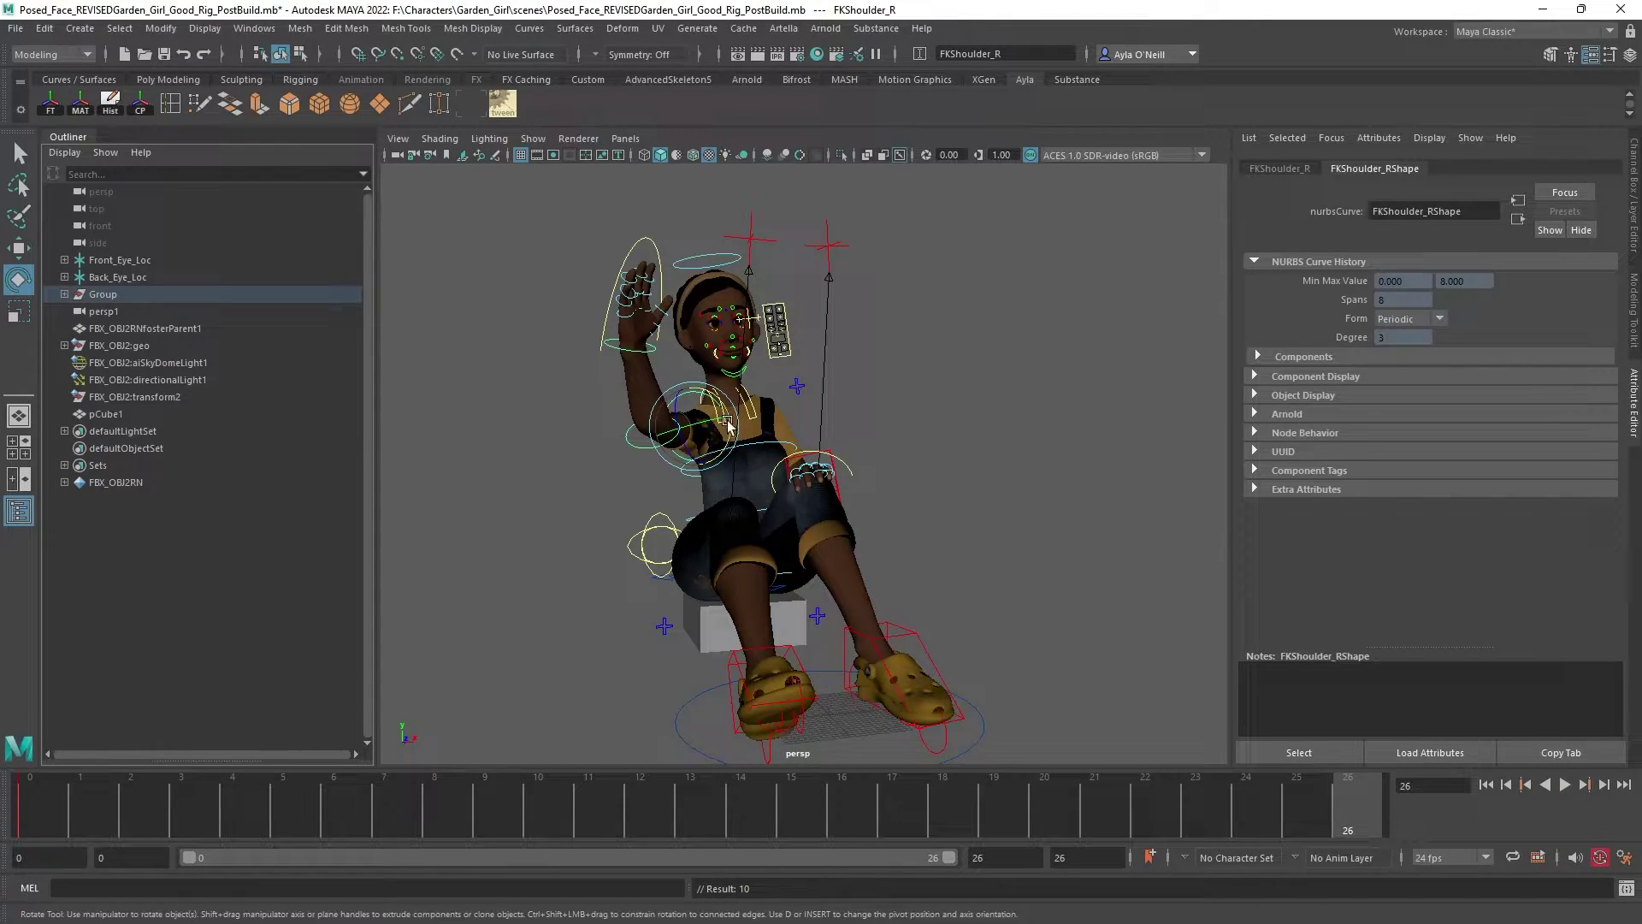
left_click_drag(701, 419, 678, 438)
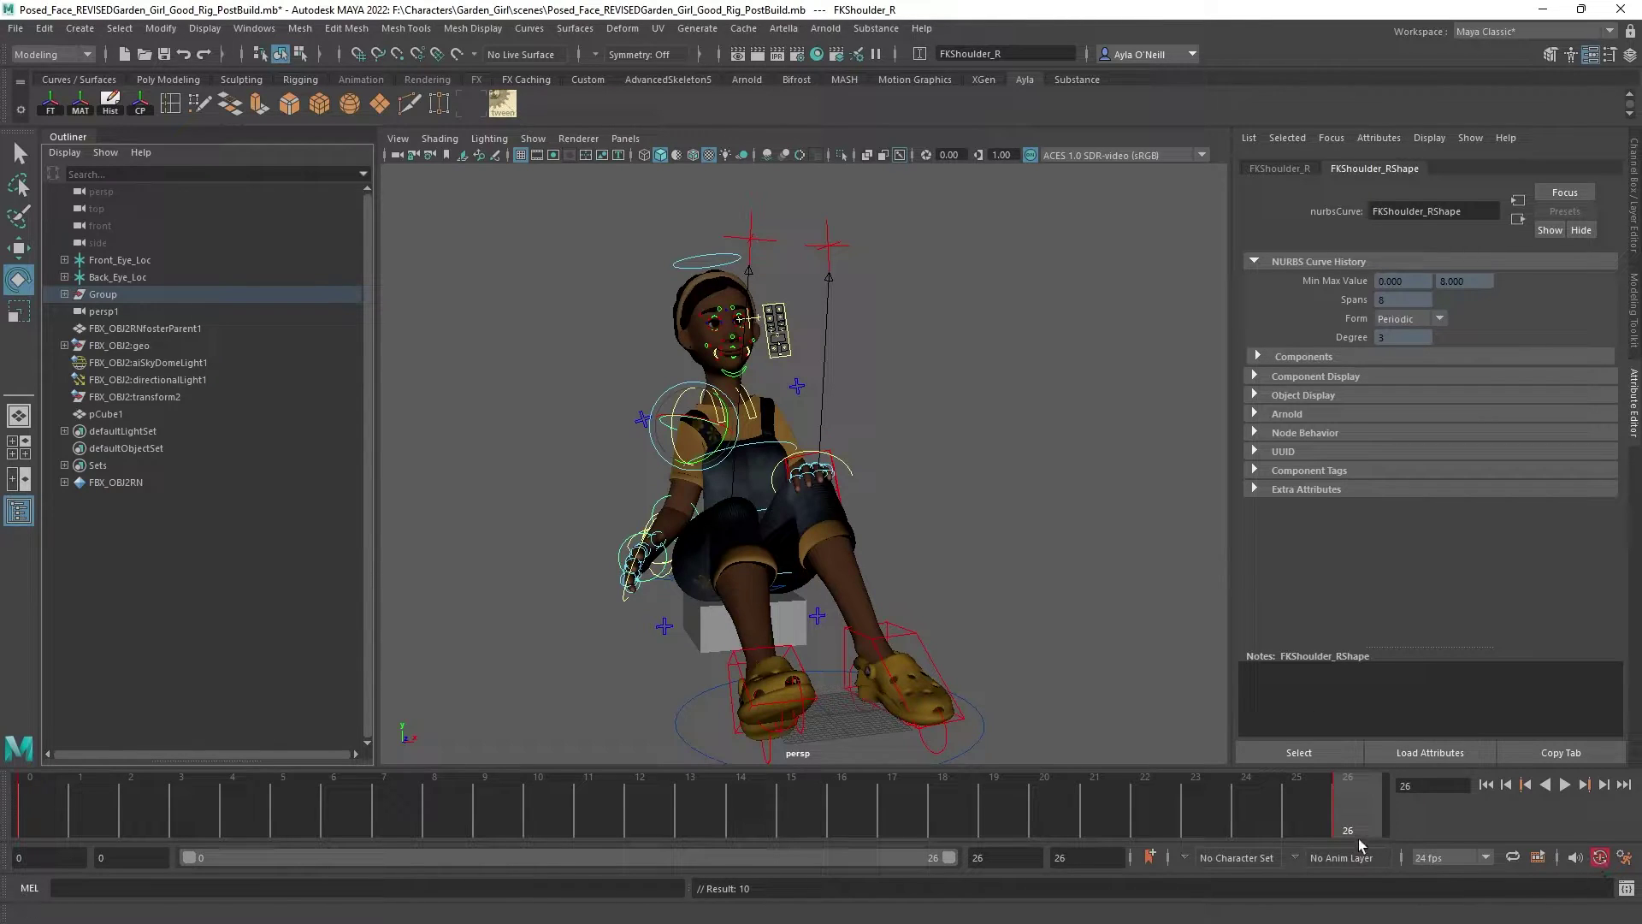
key("alt+v")
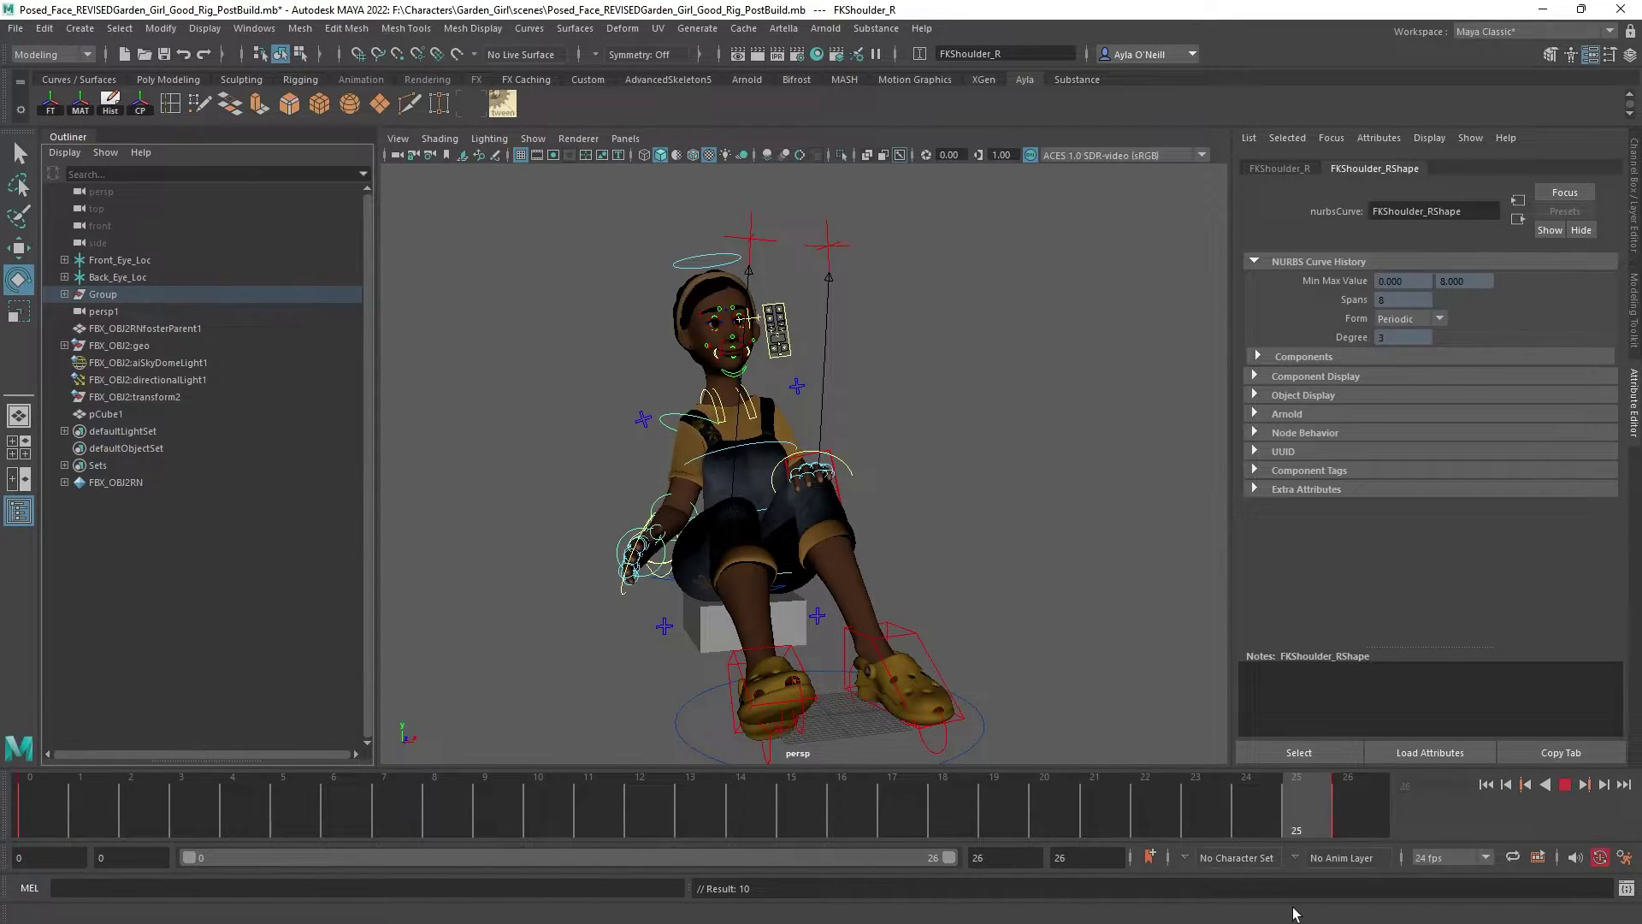
key("alt+v")
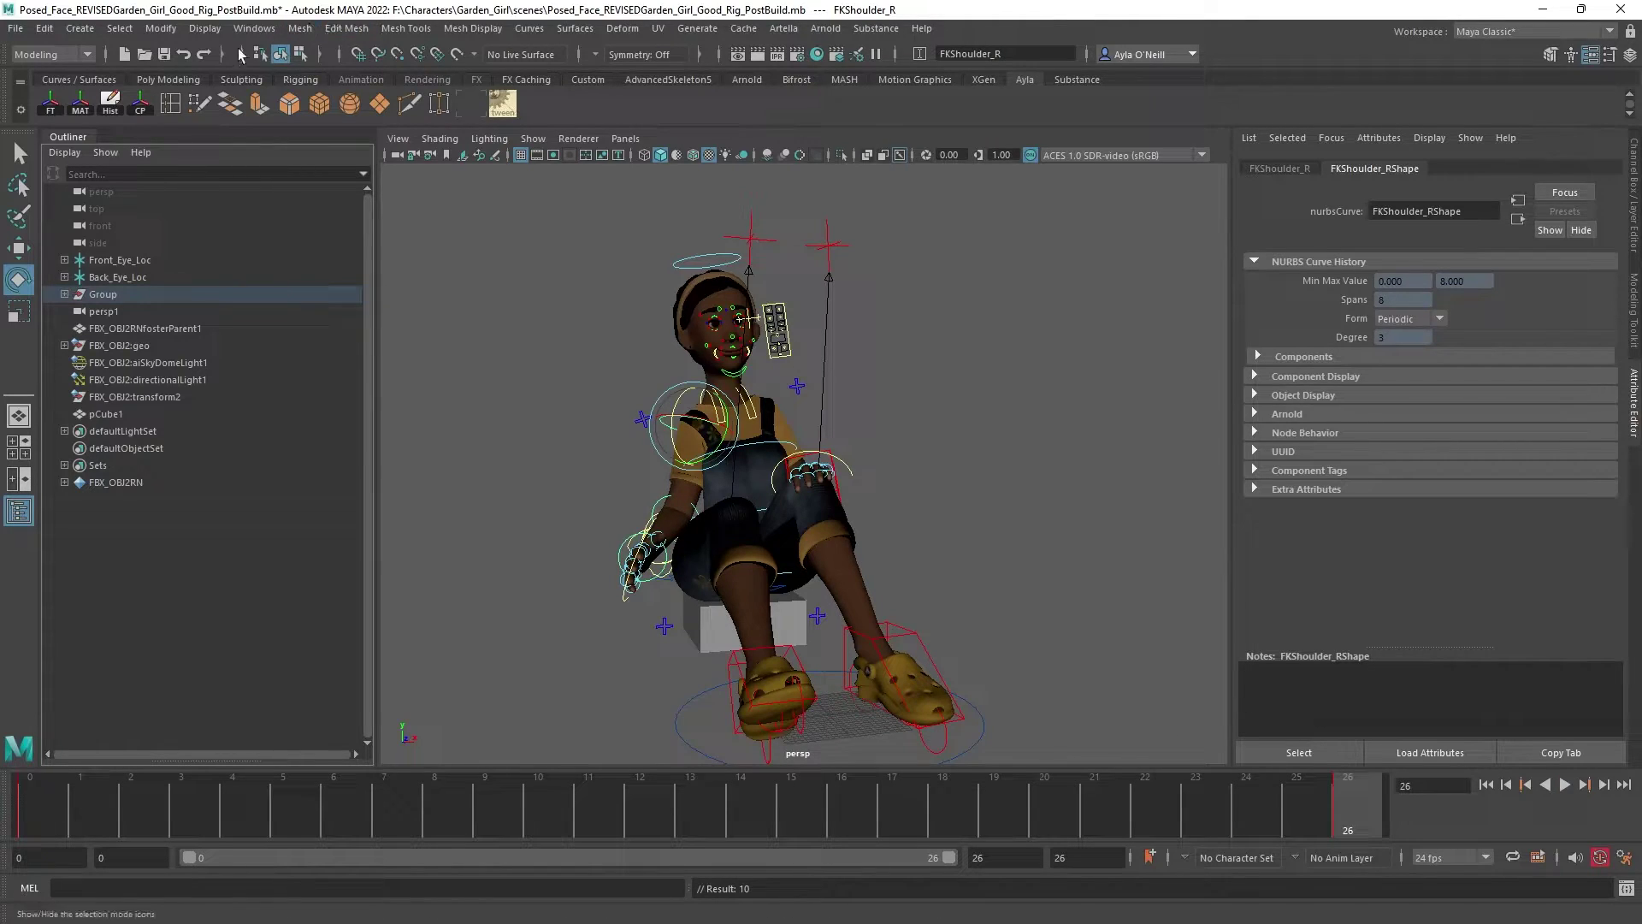
left_click(253, 28)
mouse_move(320, 127)
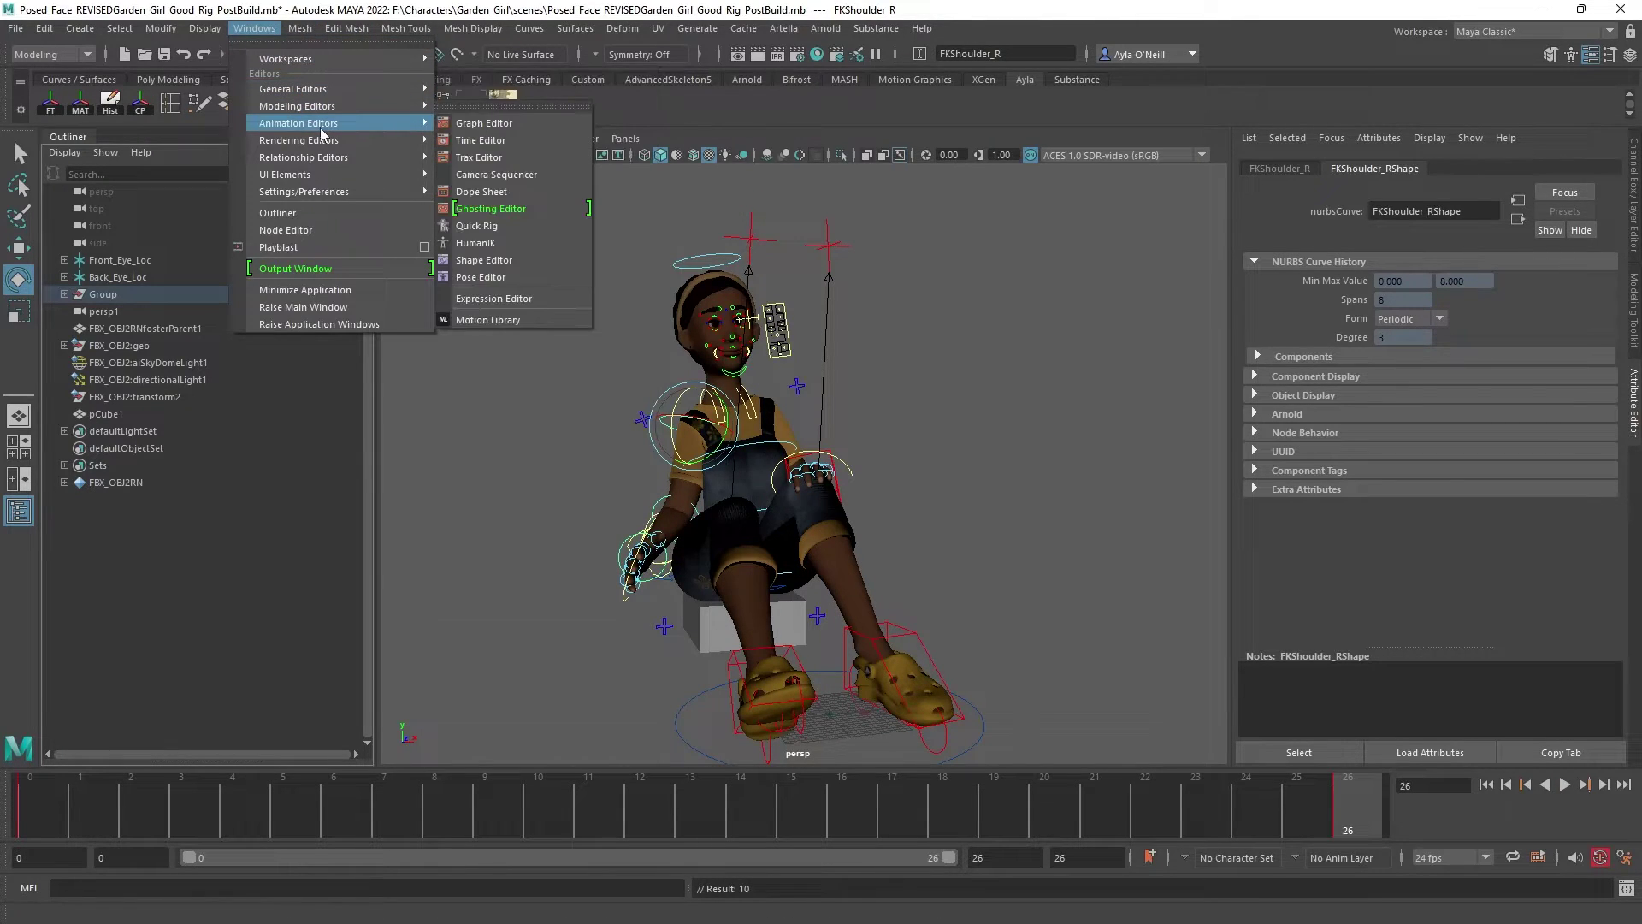
left_click(484, 124)
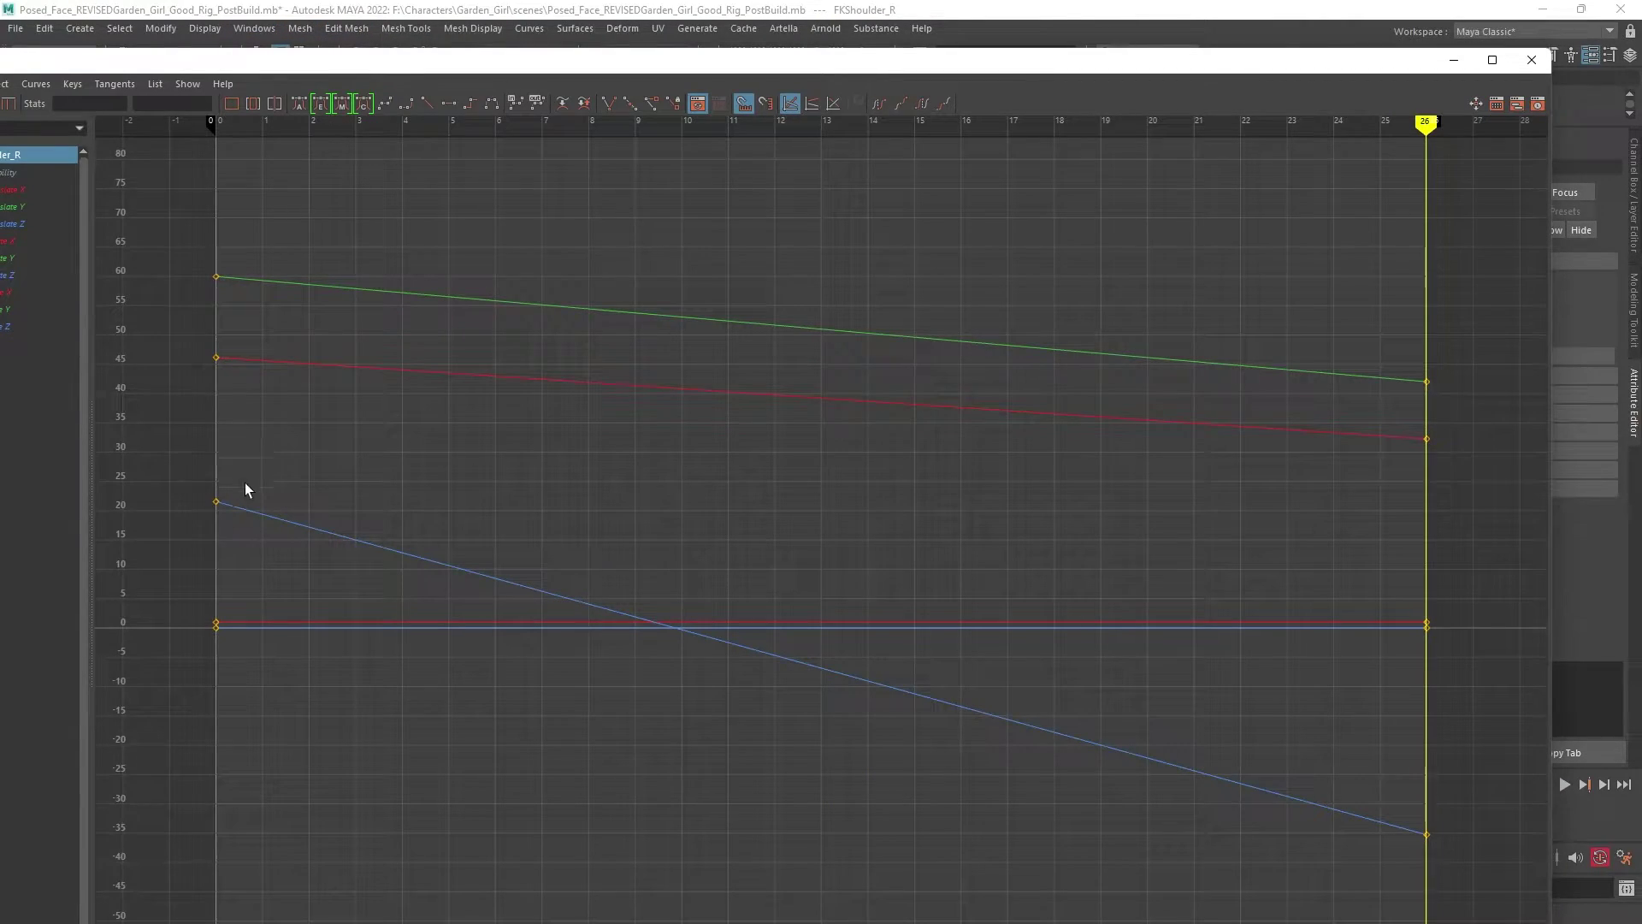
left_click_drag(245, 140, 1101, 402)
left_click(1531, 60)
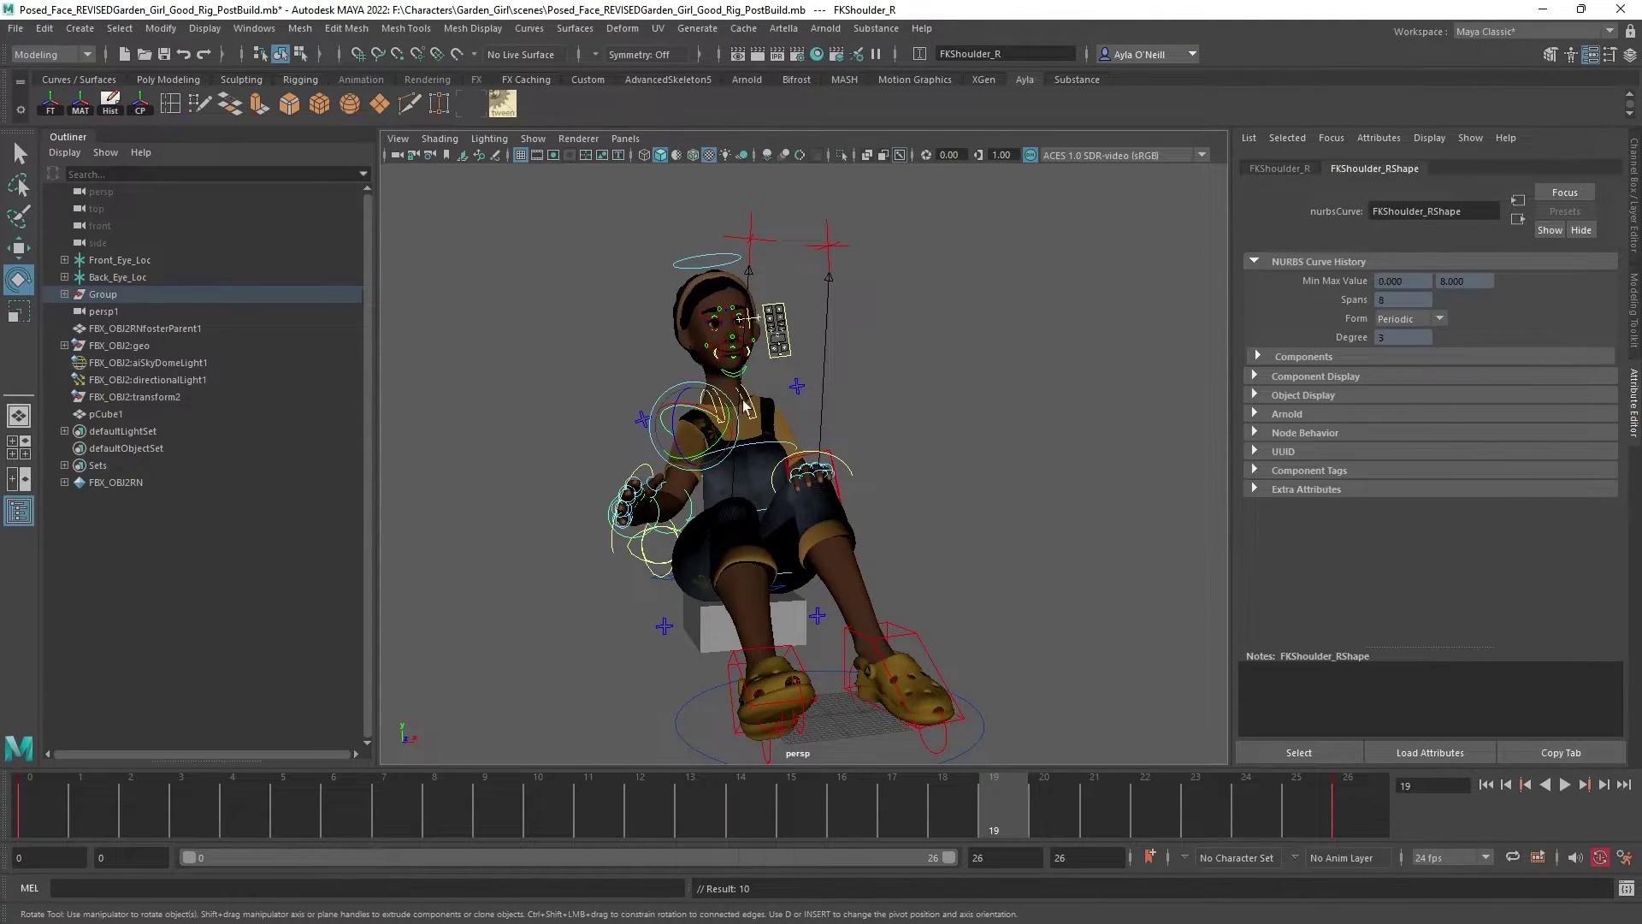
- Scrub between frames 4 and 13 to review the arm partway through its swing
left_click_drag(735, 799, 688, 812)
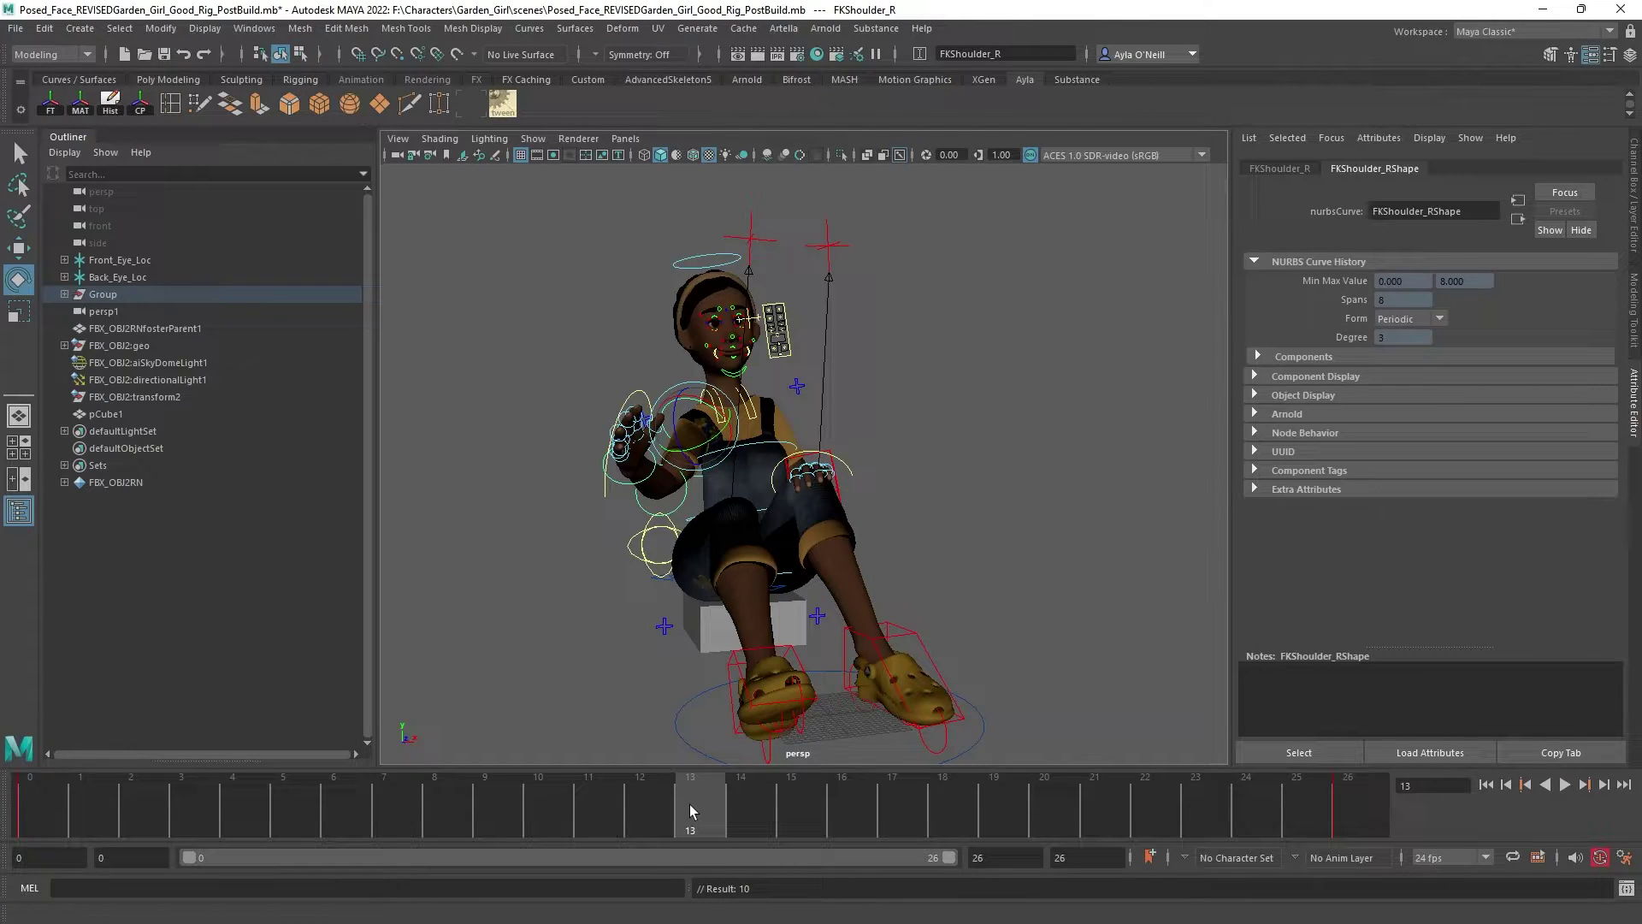
left_click_drag(41, 806, 890, 857)
left_click_drag(347, 804, 689, 815)
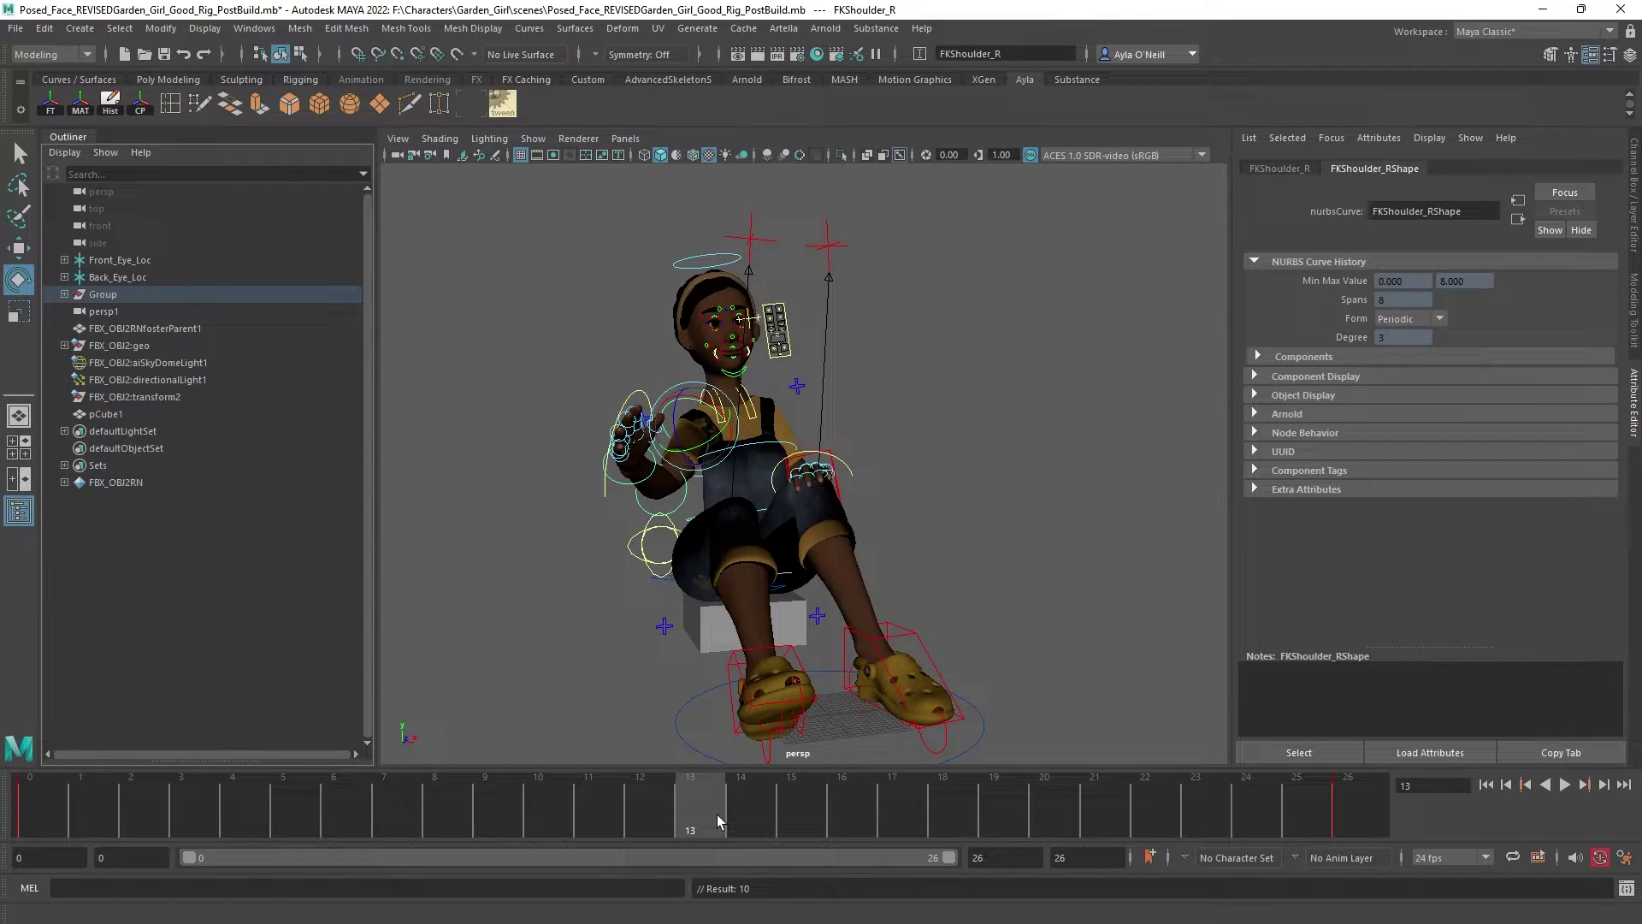
left_click_drag(496, 804, 689, 796)
left_click(254, 28)
mouse_move(343, 123)
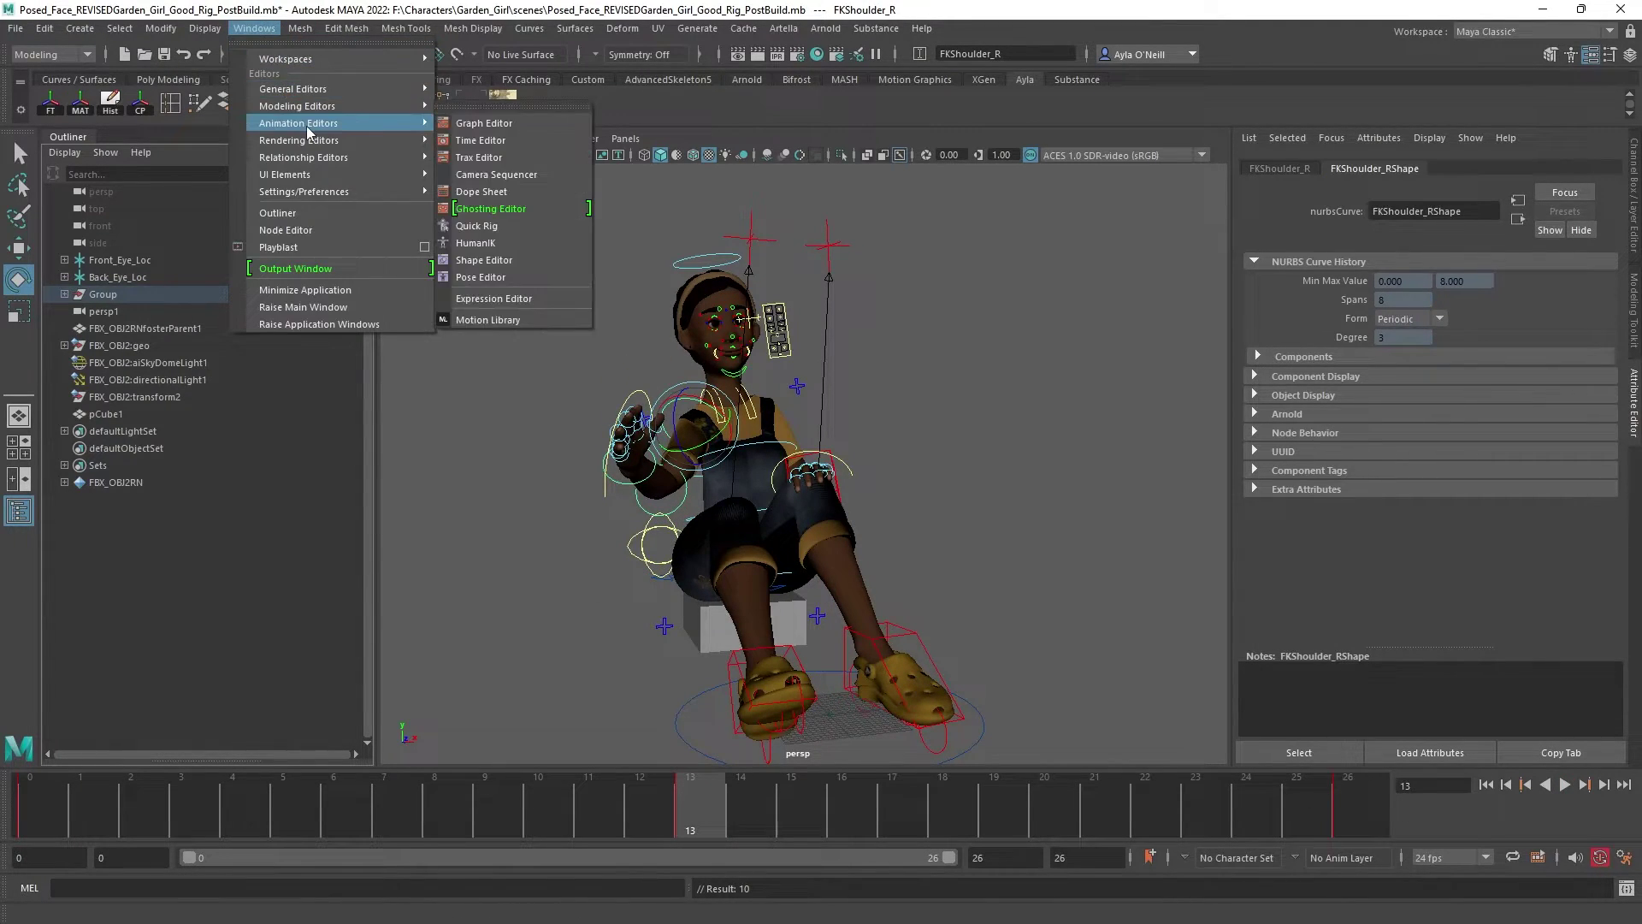
left_click(513, 125)
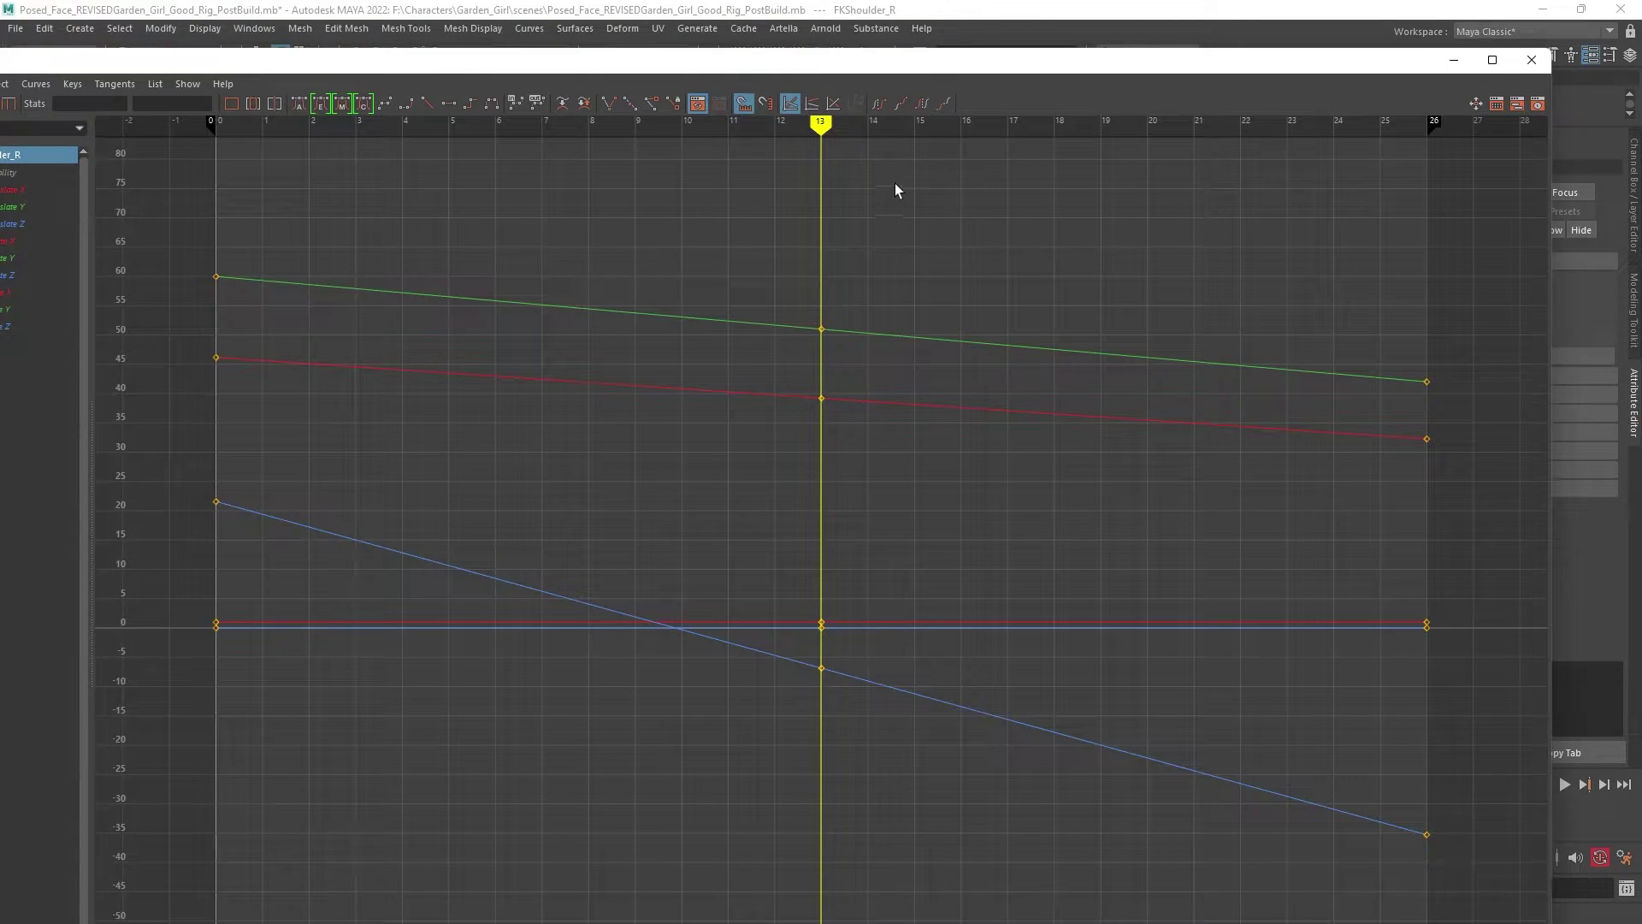
mouse_move(824, 117)
left_mouse_down()
mouse_move(426, 147)
mouse_move(901, 242)
mouse_move(1359, 305)
mouse_move(809, 314)
left_mouse_up()
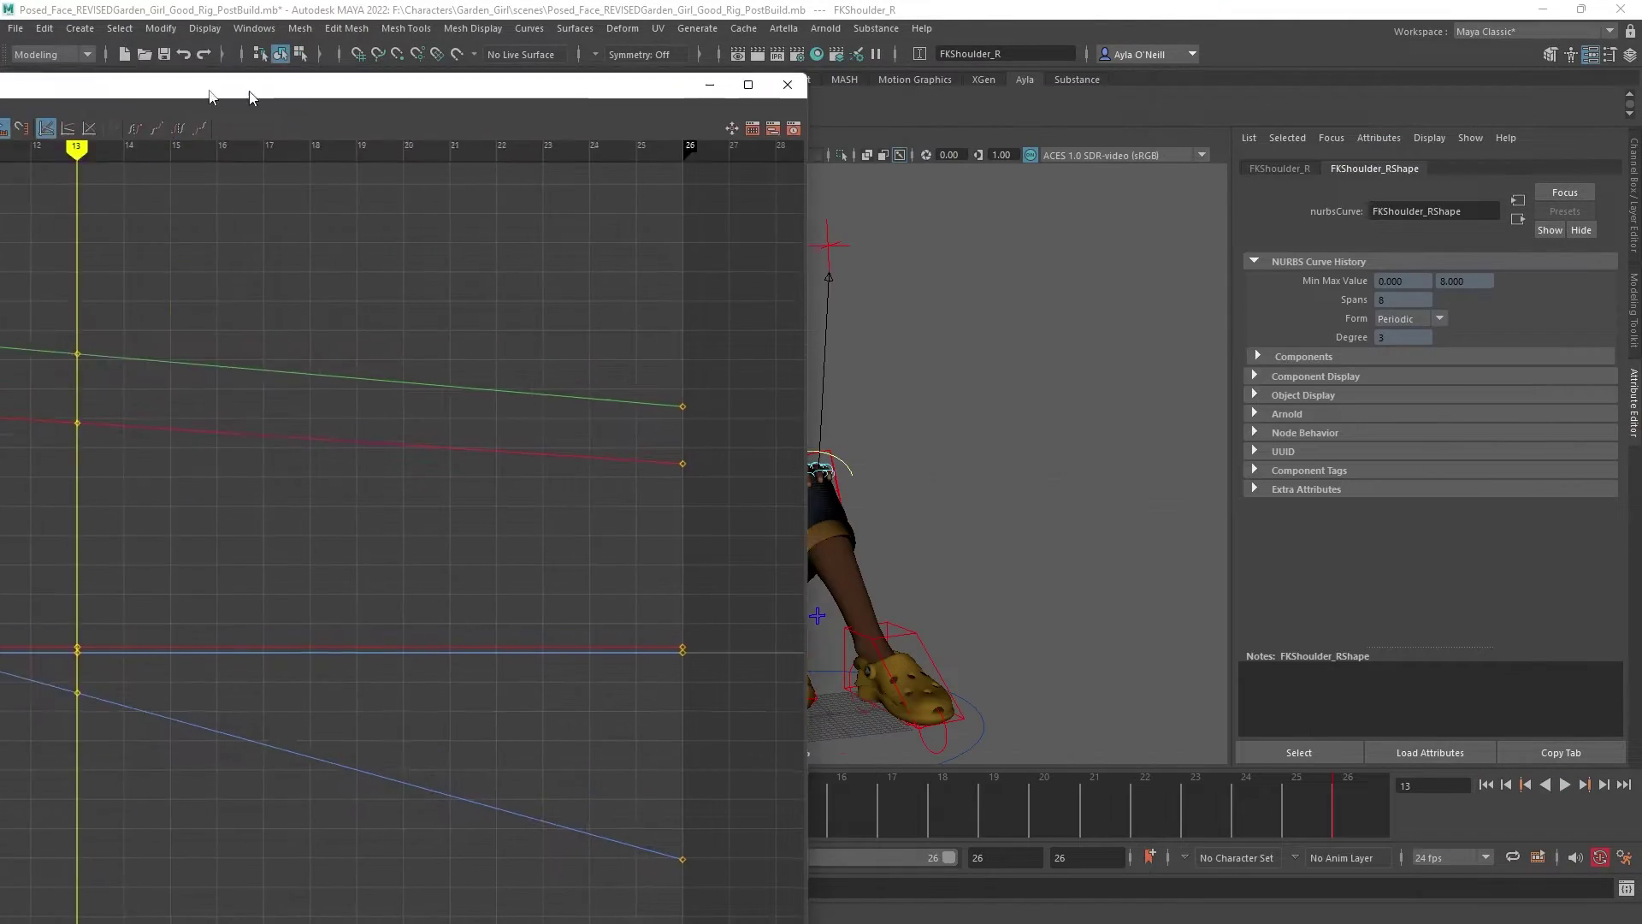
left_click(1532, 59)
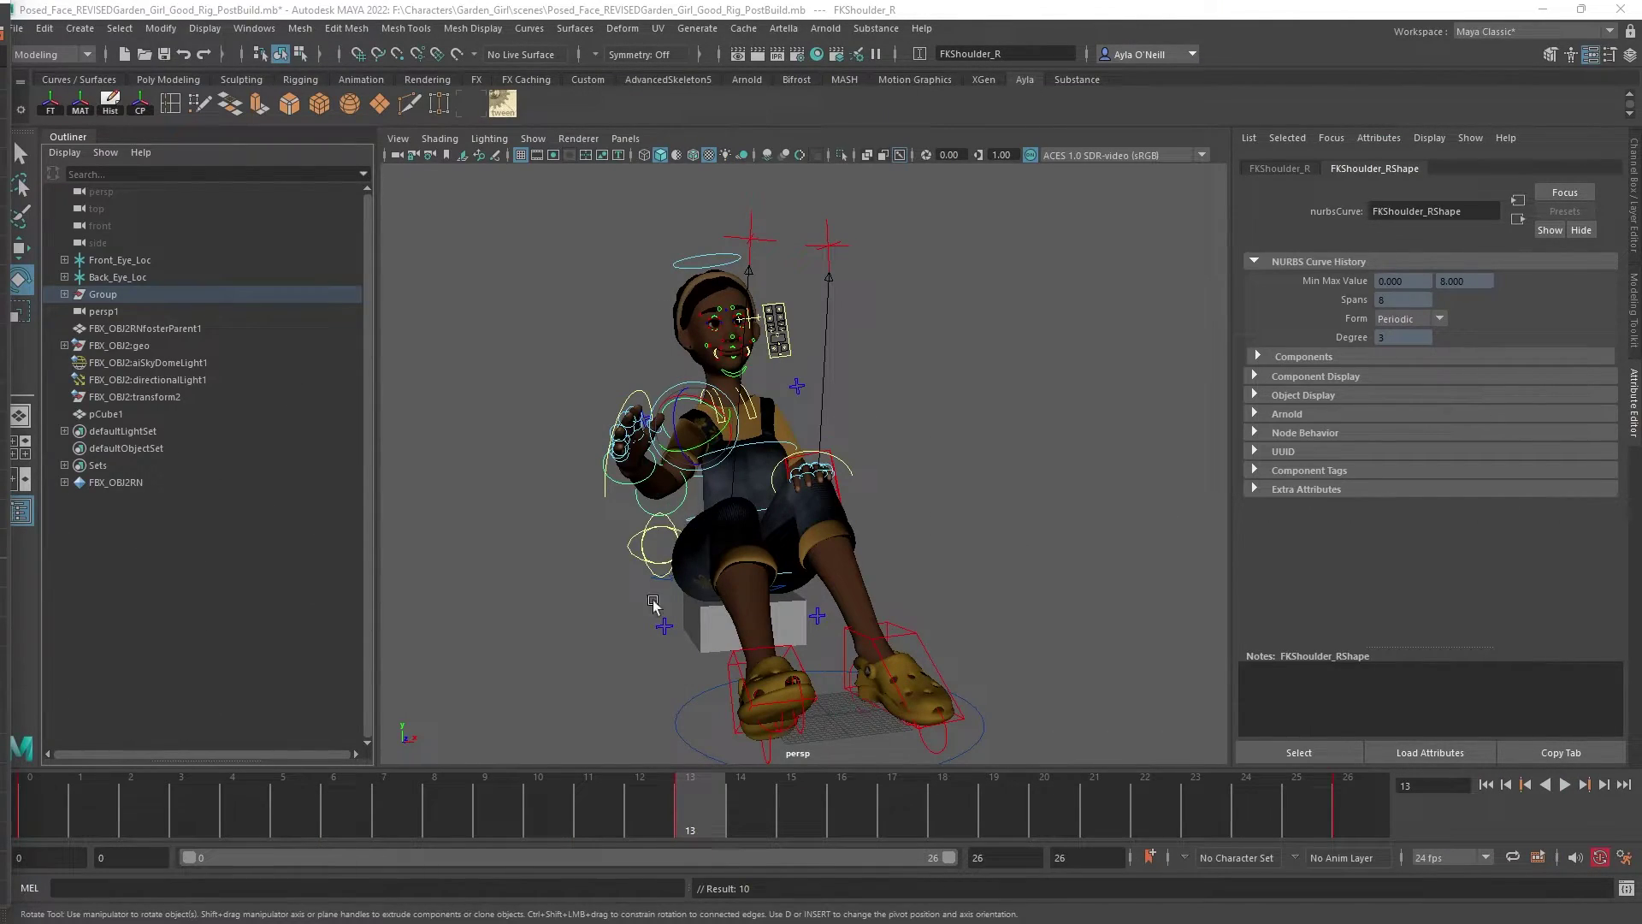
left_click_drag(691, 830, 830, 821)
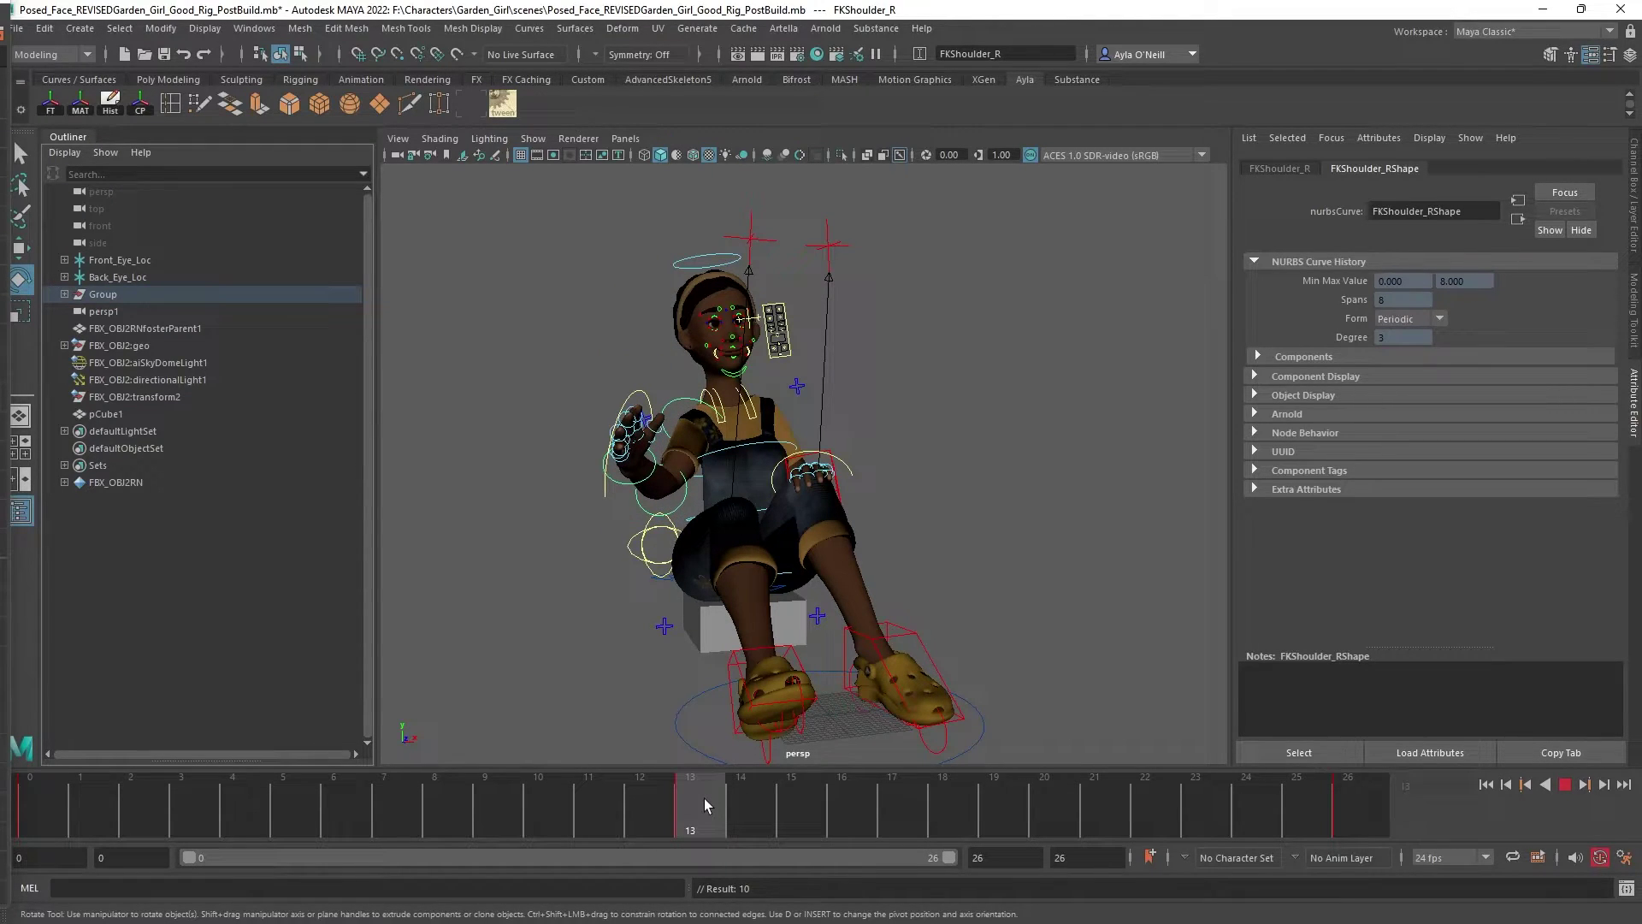
left_click_drag(733, 804, 219, 803)
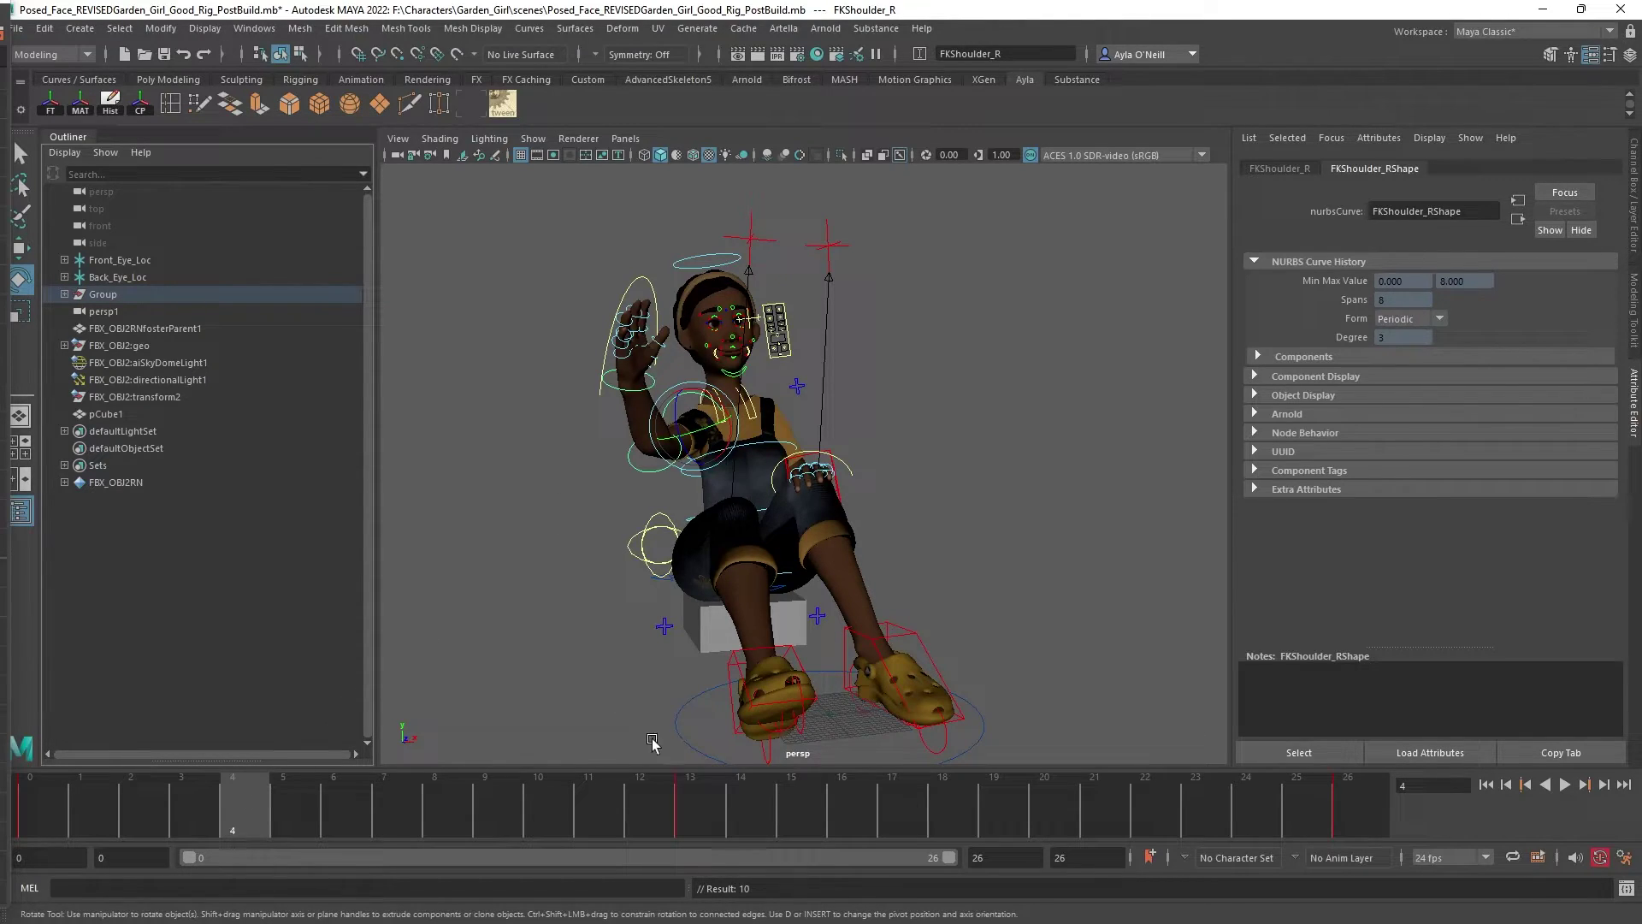
- Jump to frame 13, then review the raised-arm motion with repeated playback and scrubbing back to frame 5
left_click(693, 812)
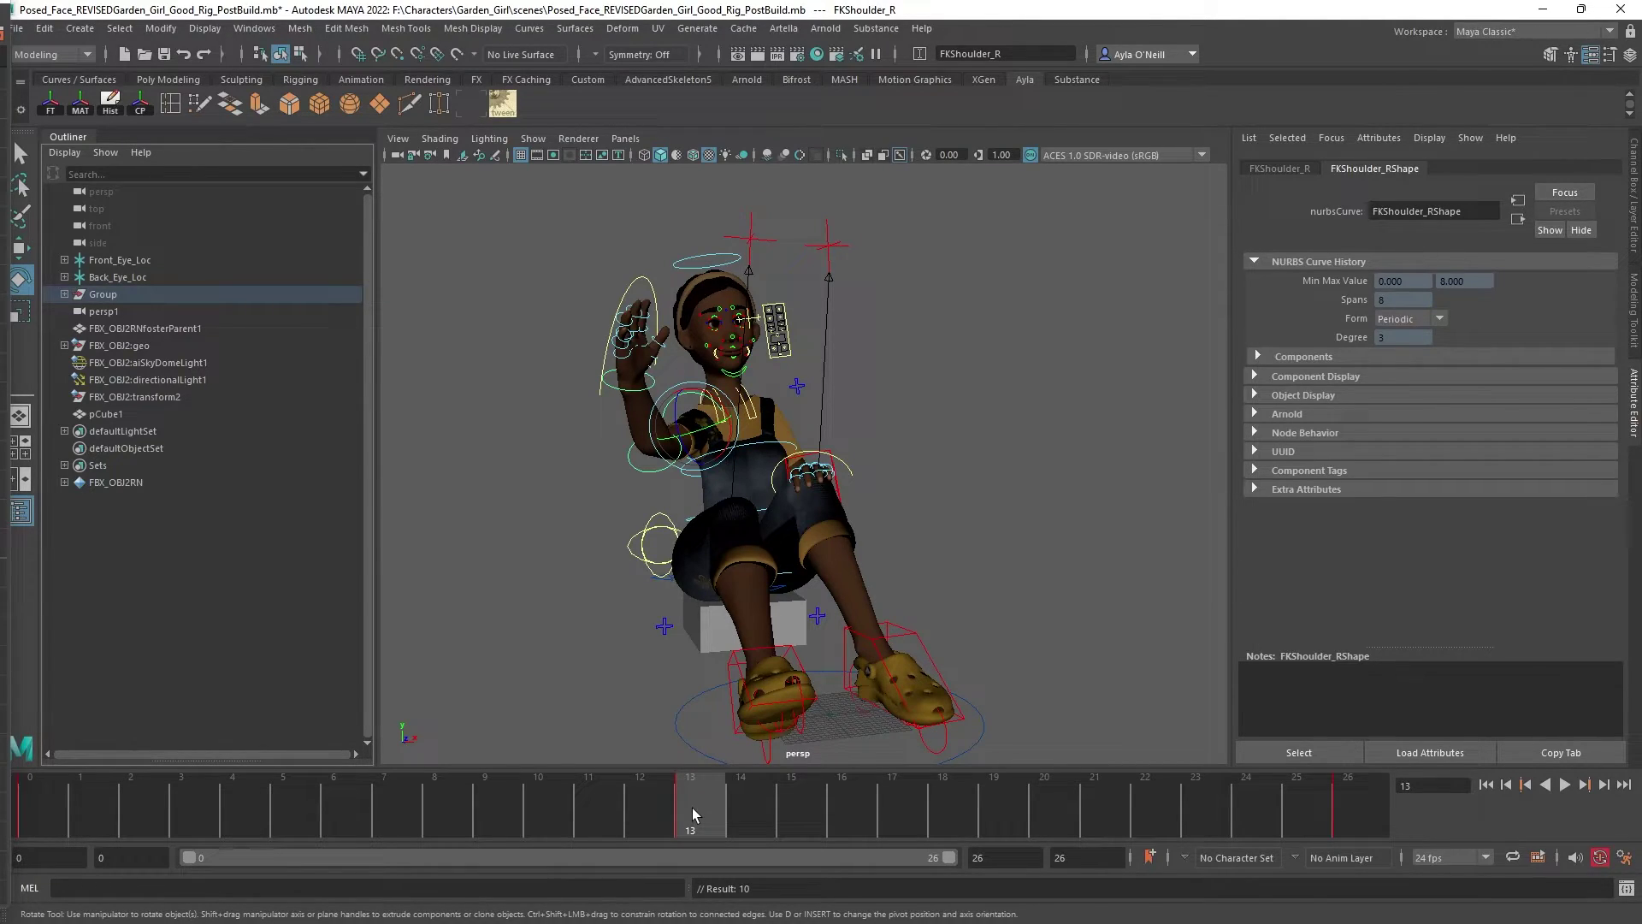
key("alt+v")
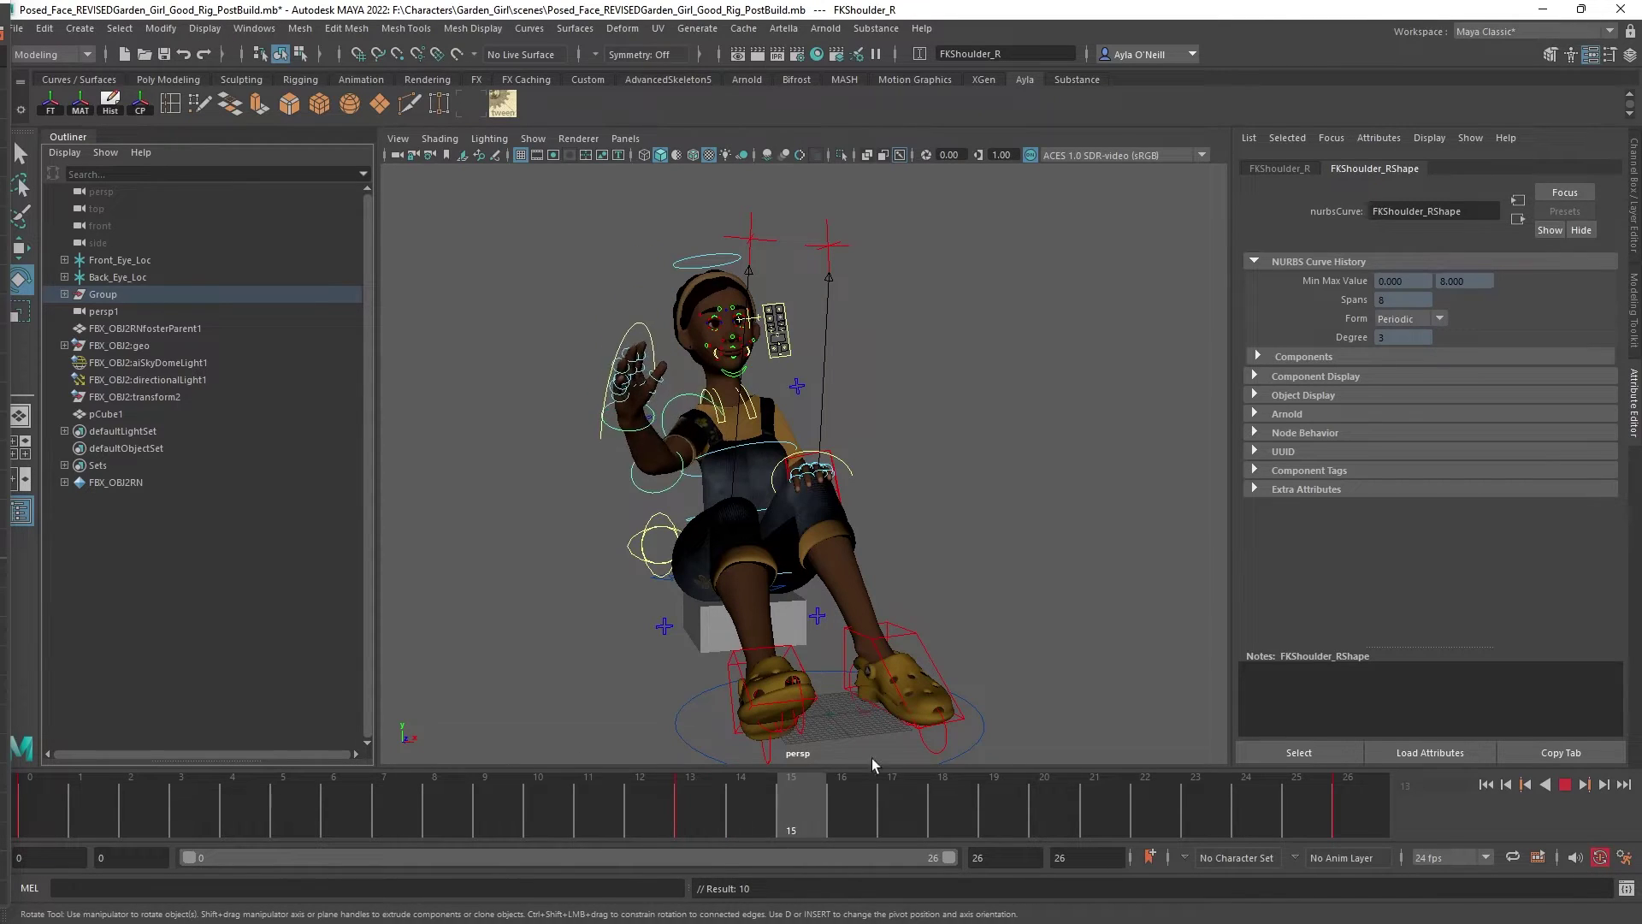
left_click(1074, 837)
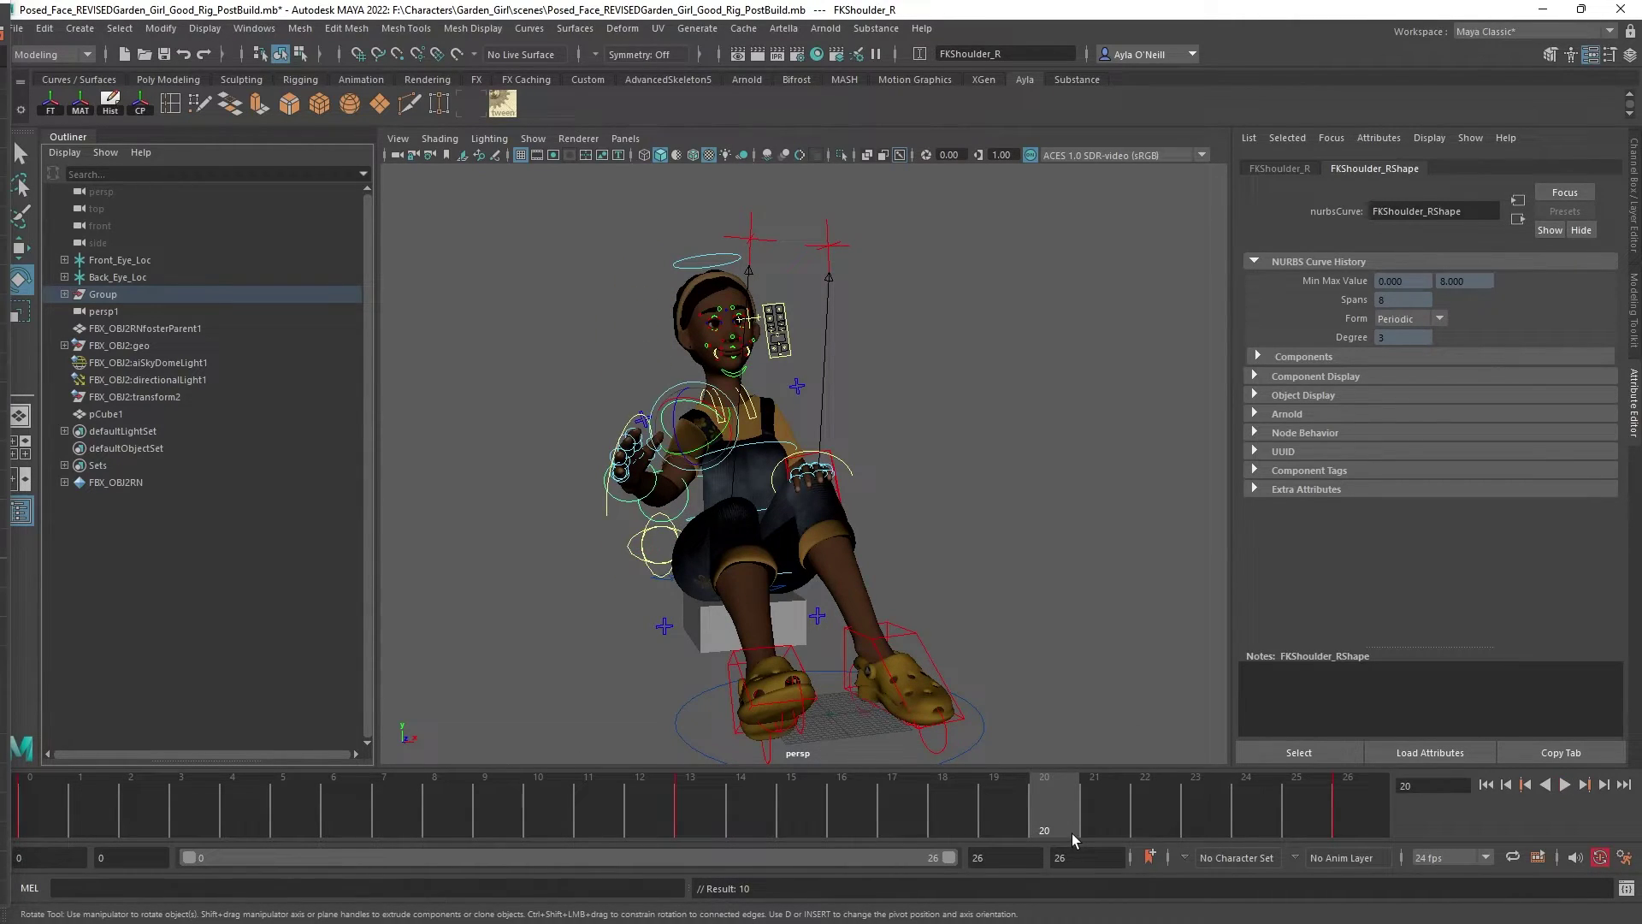
key("alt+v")
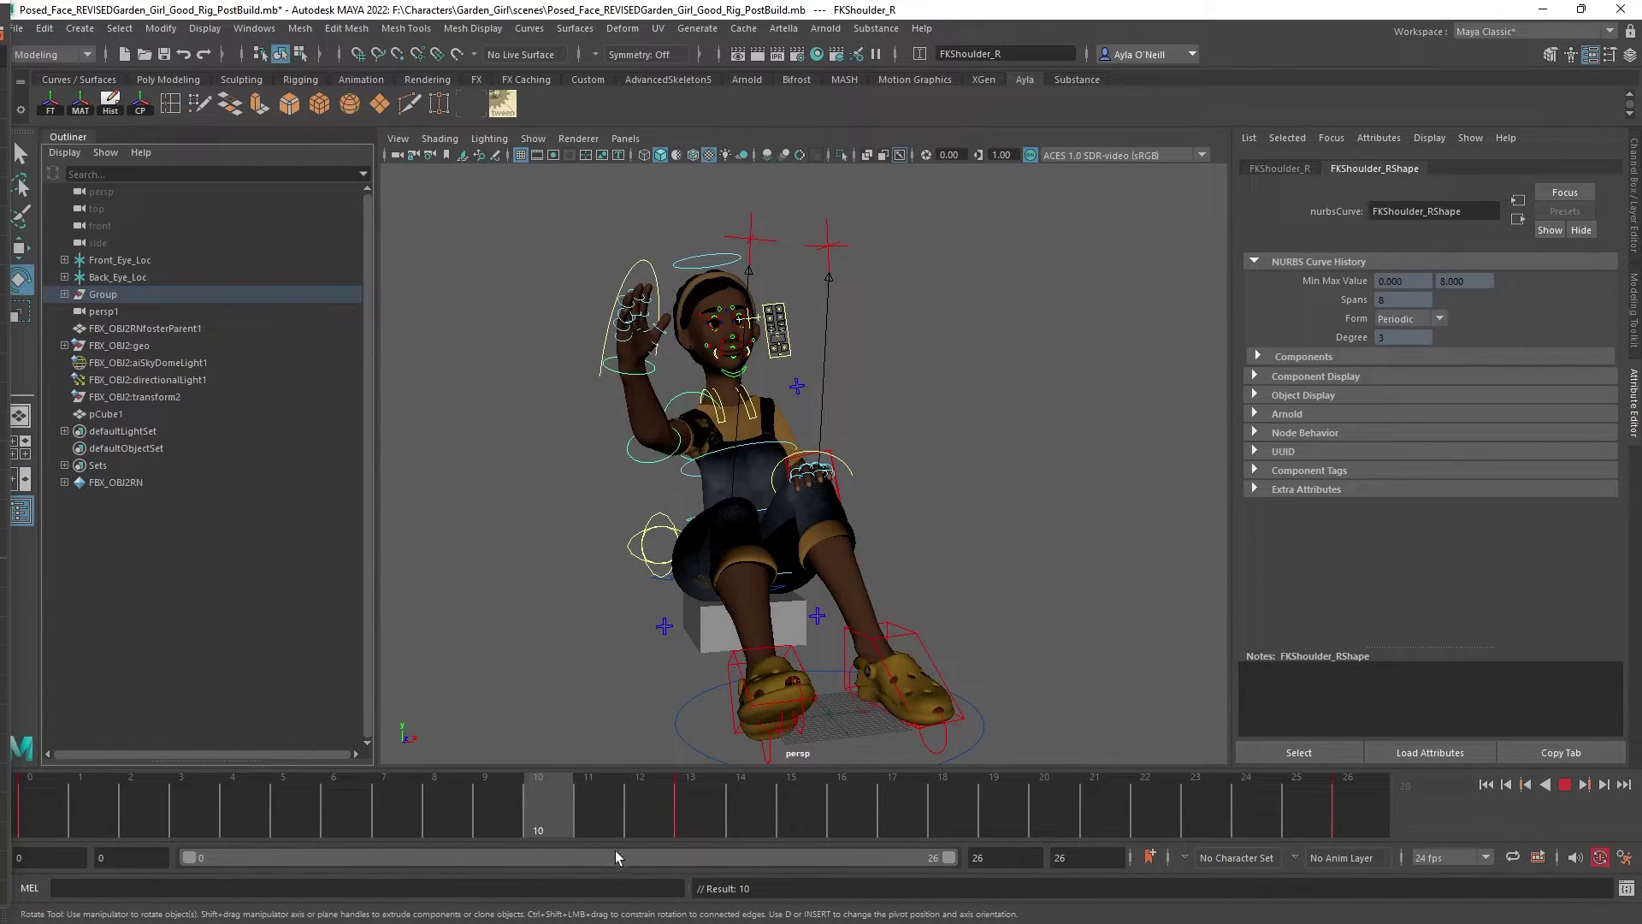
key("alt+v")
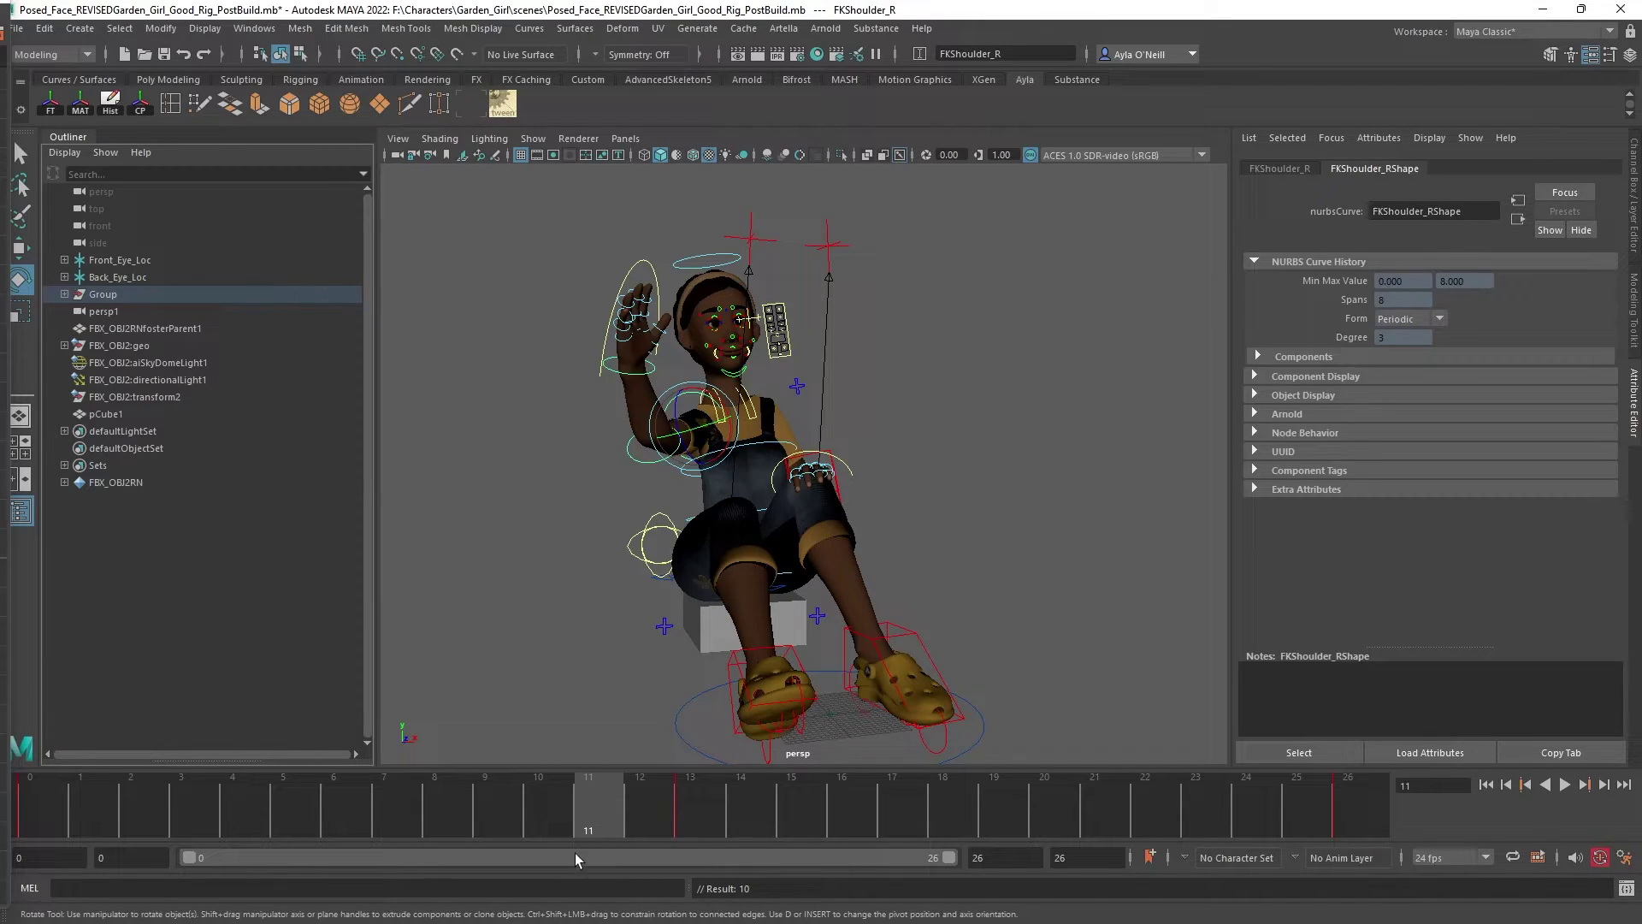
key("alt+v")
left_click_drag(347, 817, 30, 808)
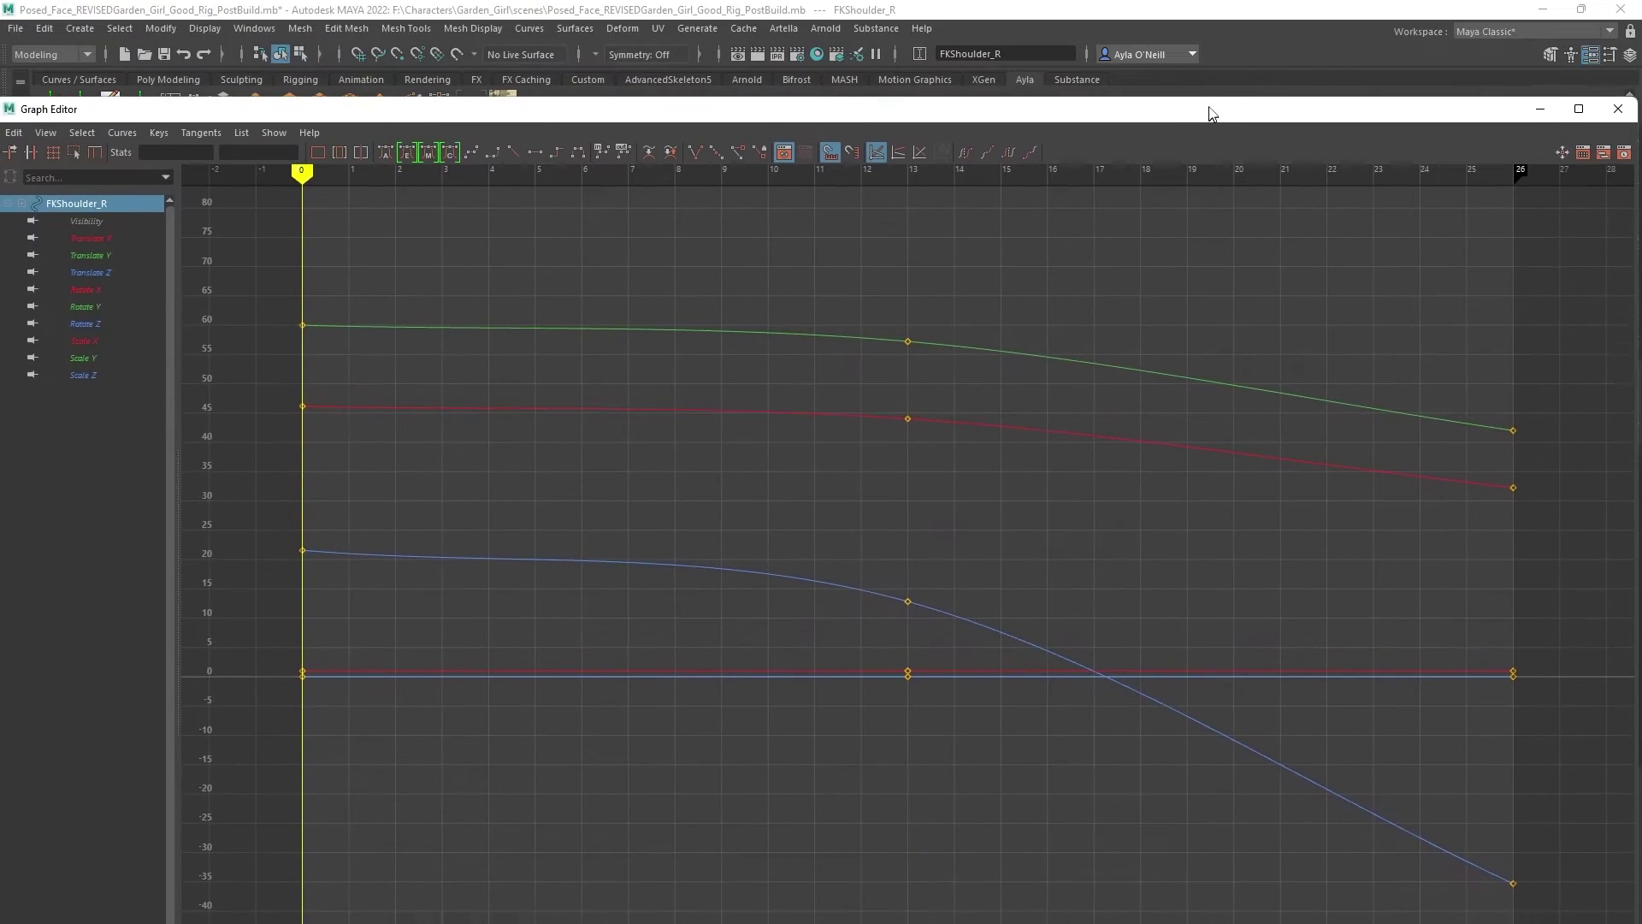
- Show the shoulder's animation curves full-screen and scrub back to frame 0
left_click_drag(1223, 104, 1210, 20)
mouse_move(306, 85)
left_mouse_down()
mouse_move(550, 103)
mouse_move(239, 183)
mouse_move(830, 297)
left_mouse_up()
left_click_drag(904, 336, 1514, 637)
- Select the Rotate Z keys and drag the frame-0 tangent to ease the curve out
left_click_drag(1531, 837, 1473, 782)
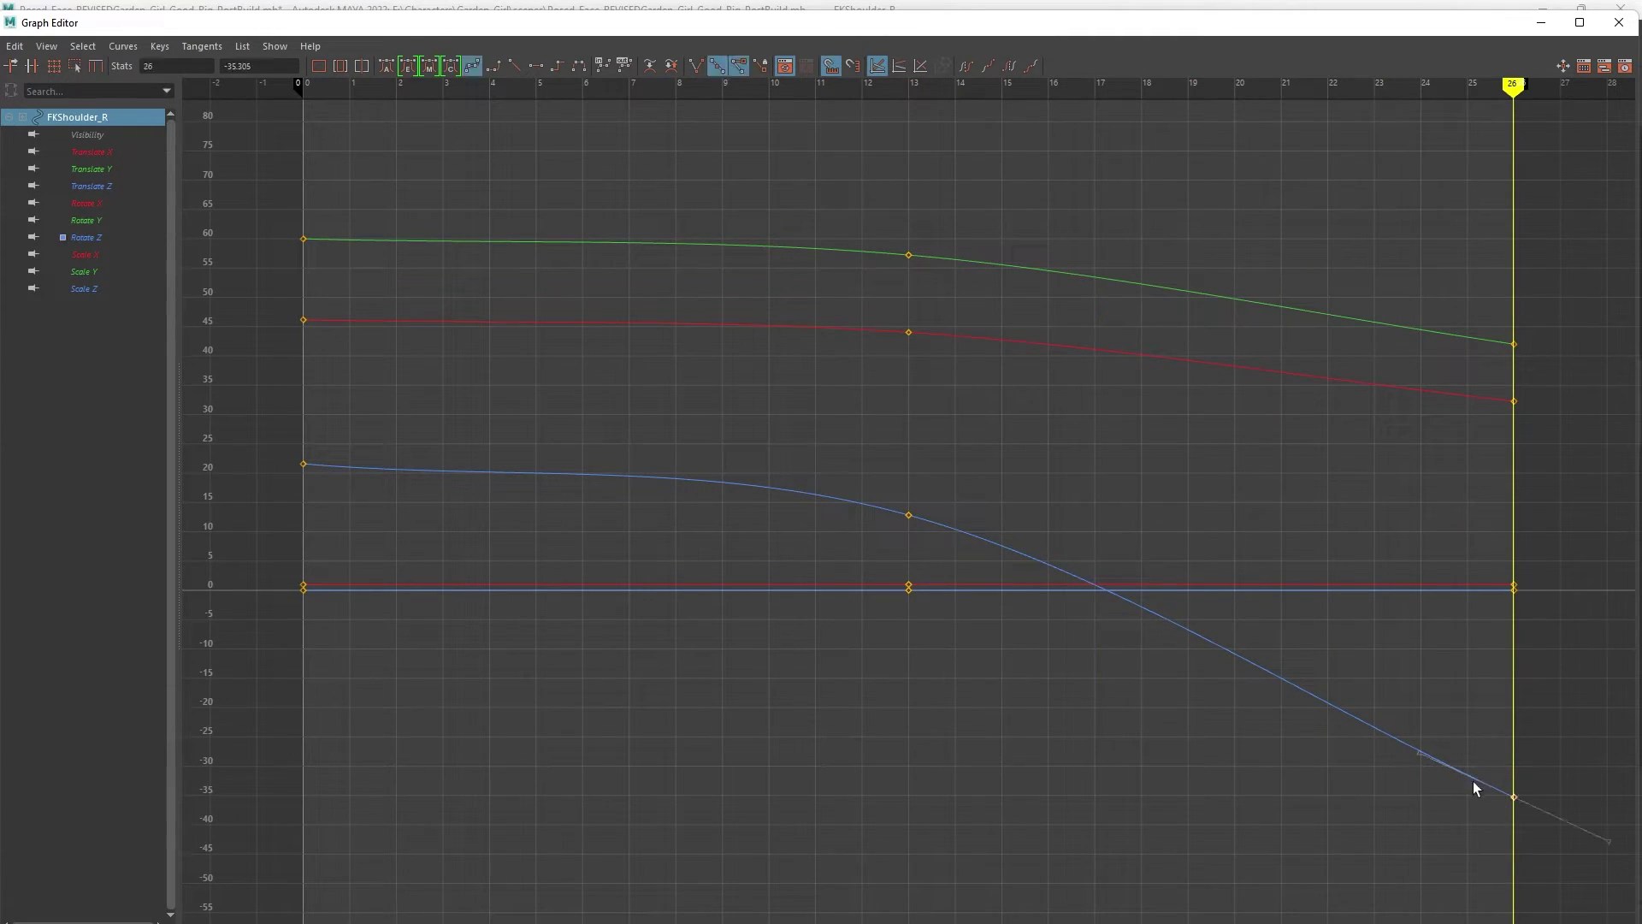
left_click(1415, 736)
left_click(900, 513)
left_click_drag(270, 449, 350, 471)
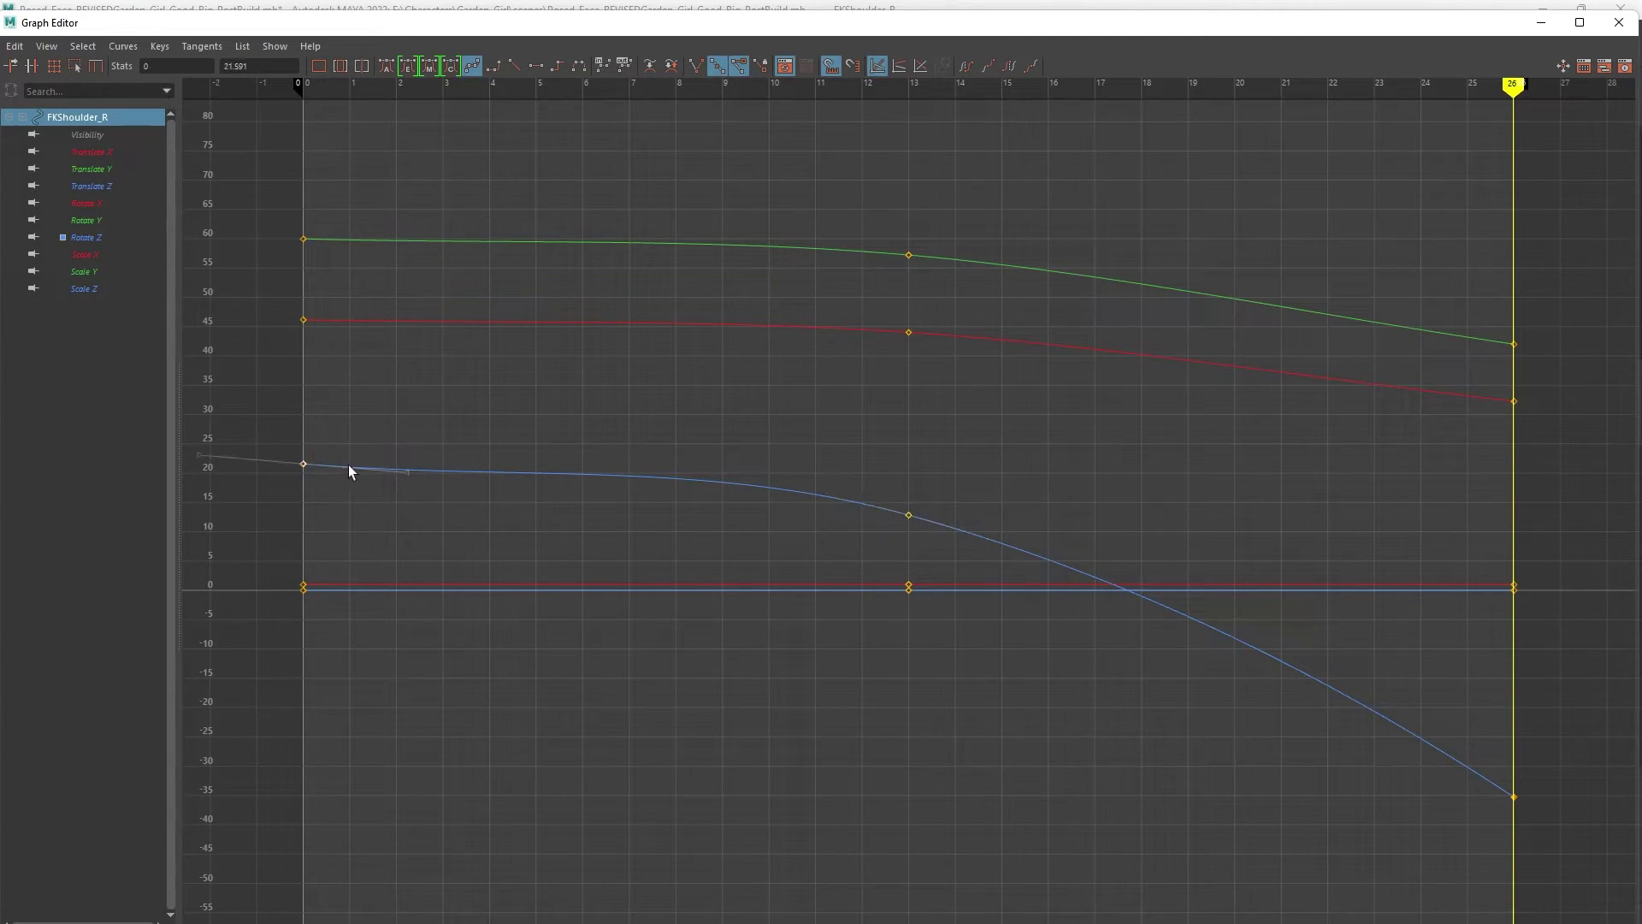
left_click(408, 473)
left_click_drag(408, 473, 425, 473)
- Return to the scene, play back the eased arm swing, and select the FKElbow_R control
left_click(1619, 23)
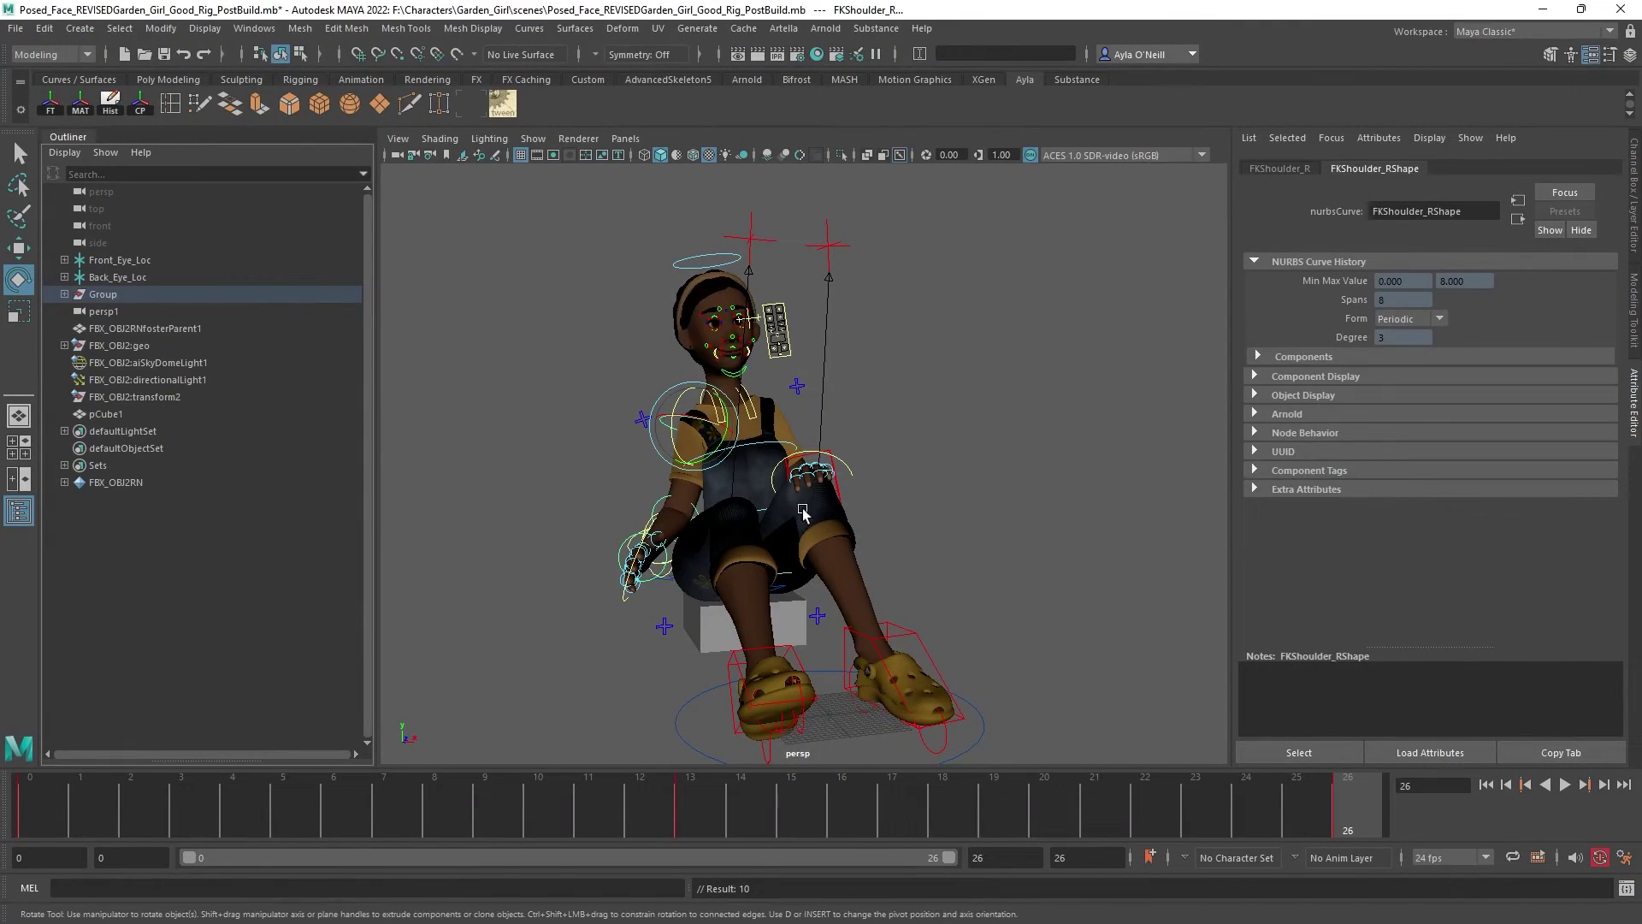
key("alt+v")
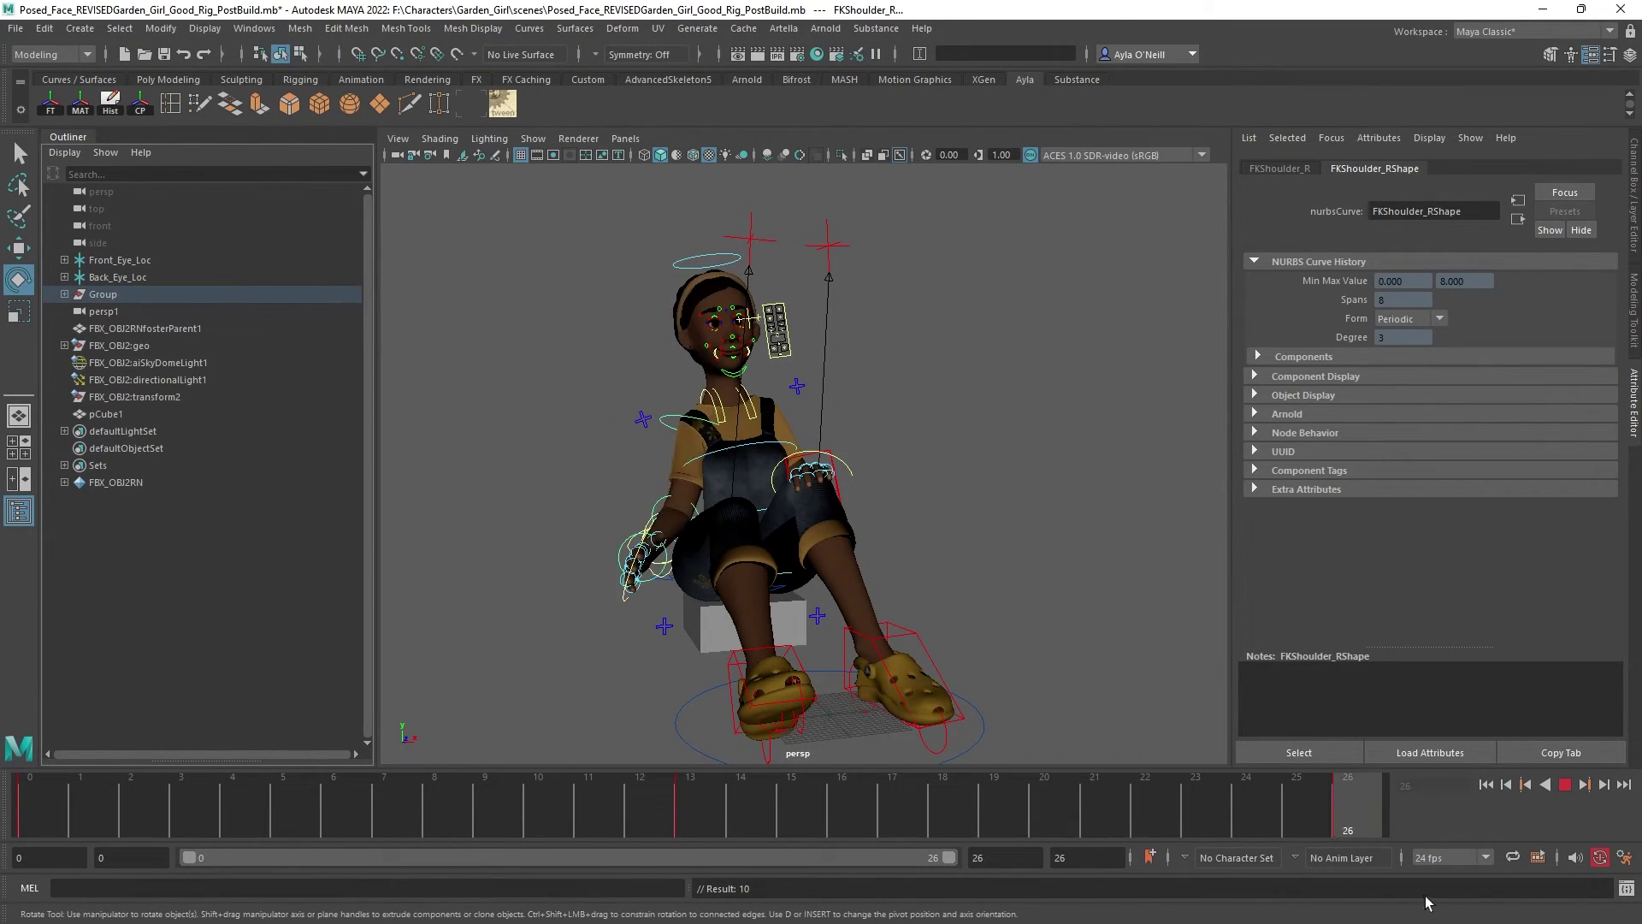
left_click(931, 353)
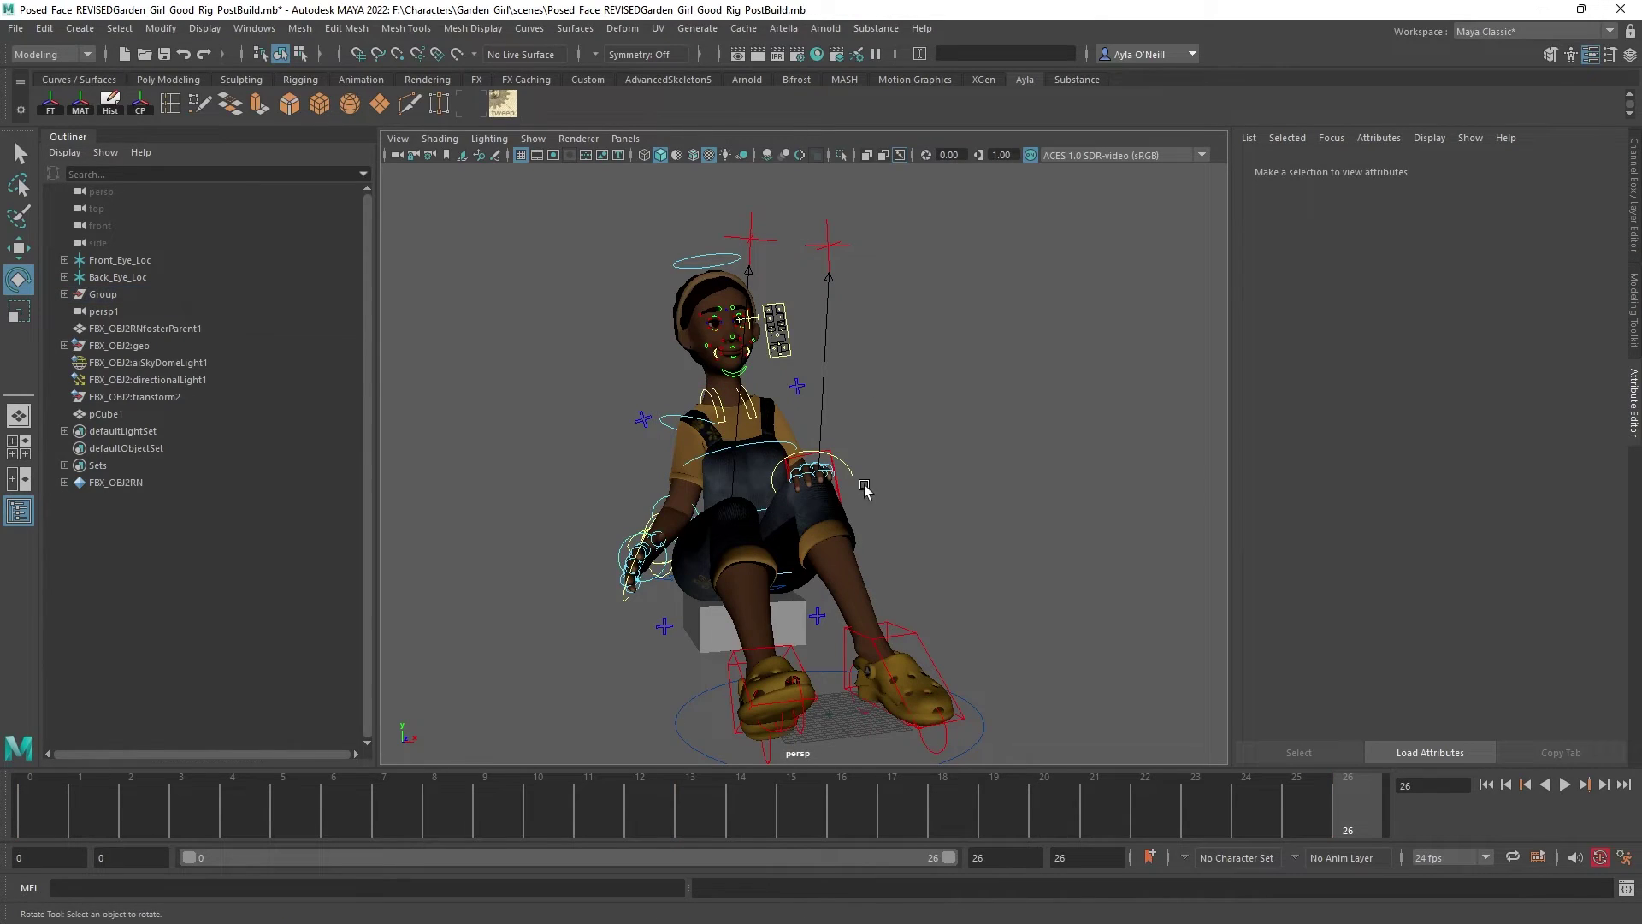
left_click(668, 498)
left_click(659, 498)
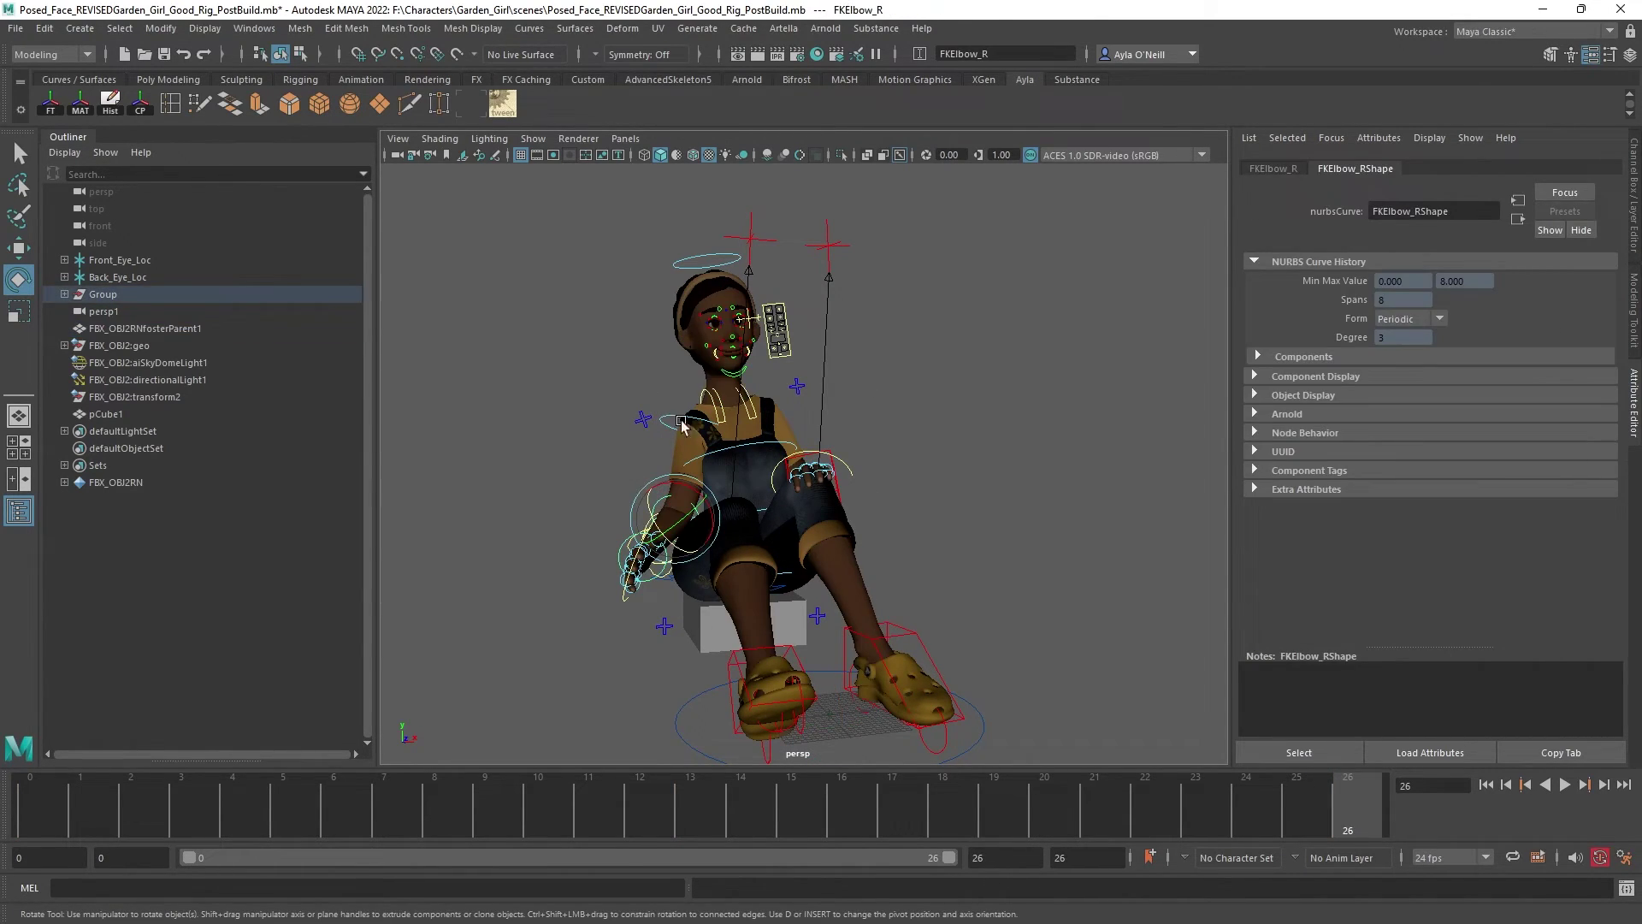